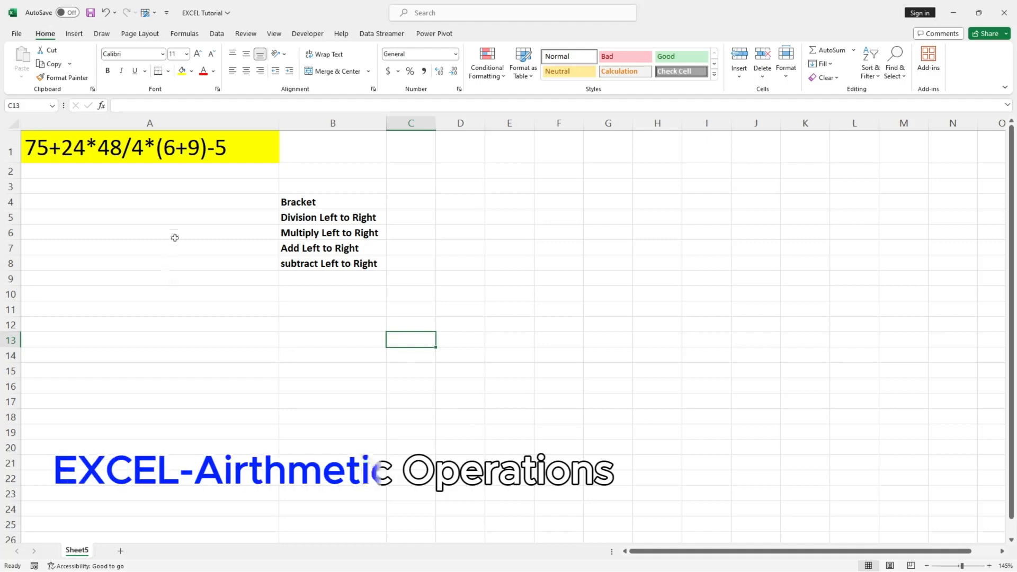
Copy the highlighted expression from A1 to E1 and widen column E so the whole expression fits.
{"action": "key", "text": "ctrl+Home"}
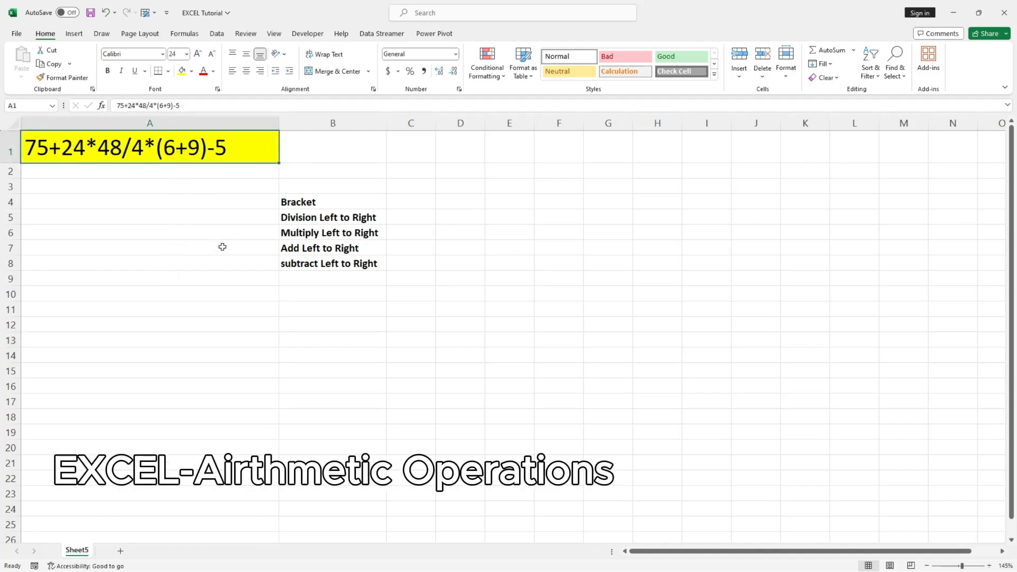
{"action": "key", "text": "ctrl+c"}
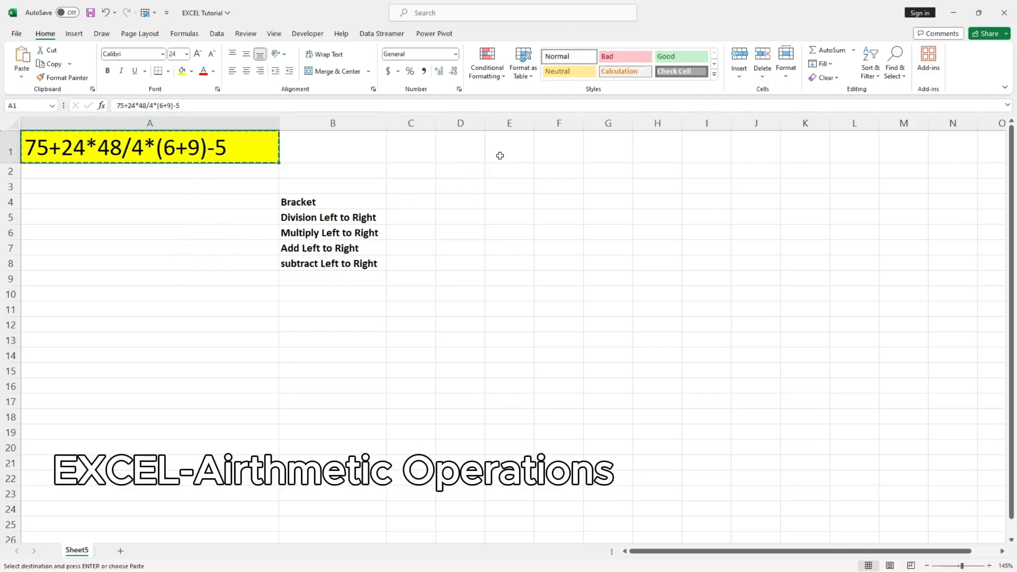
{"action": "left_click", "coordinate": [501, 156]}
{"action": "key", "text": "ctrl+v"}
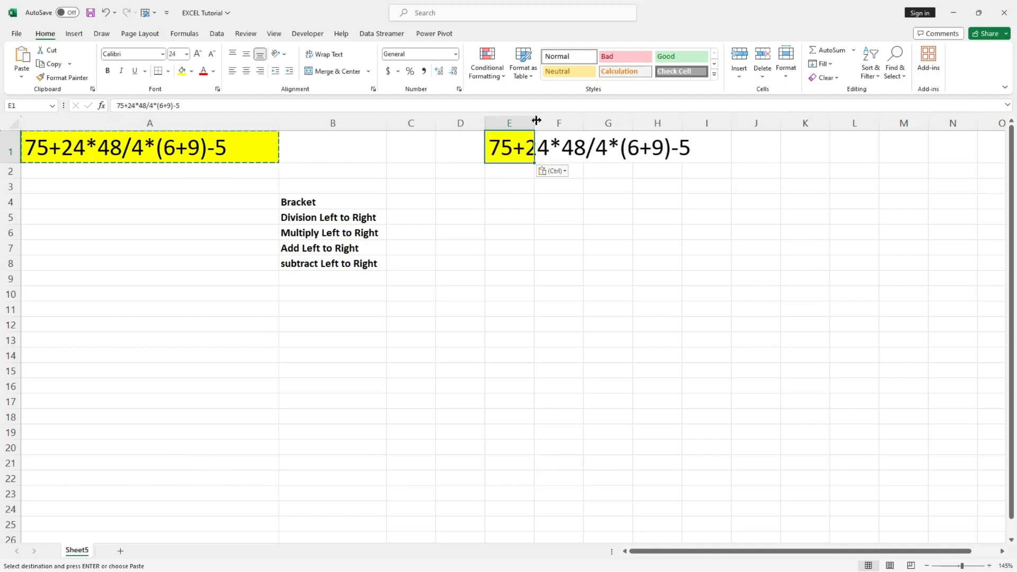
{"action": "left_click_drag", "start_coordinate": [535, 122], "coordinate": [713, 124]}
{"action": "left_click", "coordinate": [645, 181]}
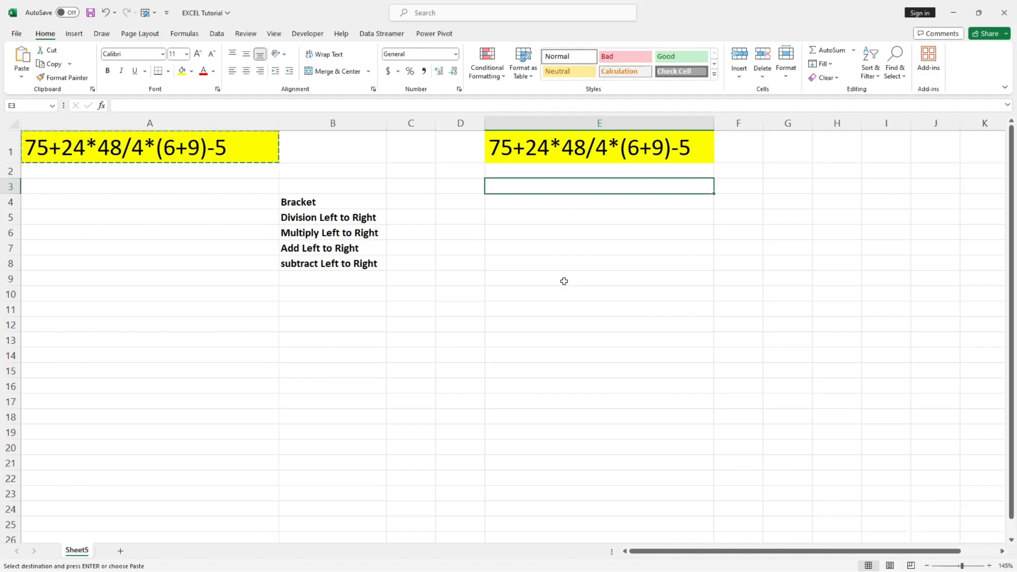
{"action": "left_click", "coordinate": [563, 280]}
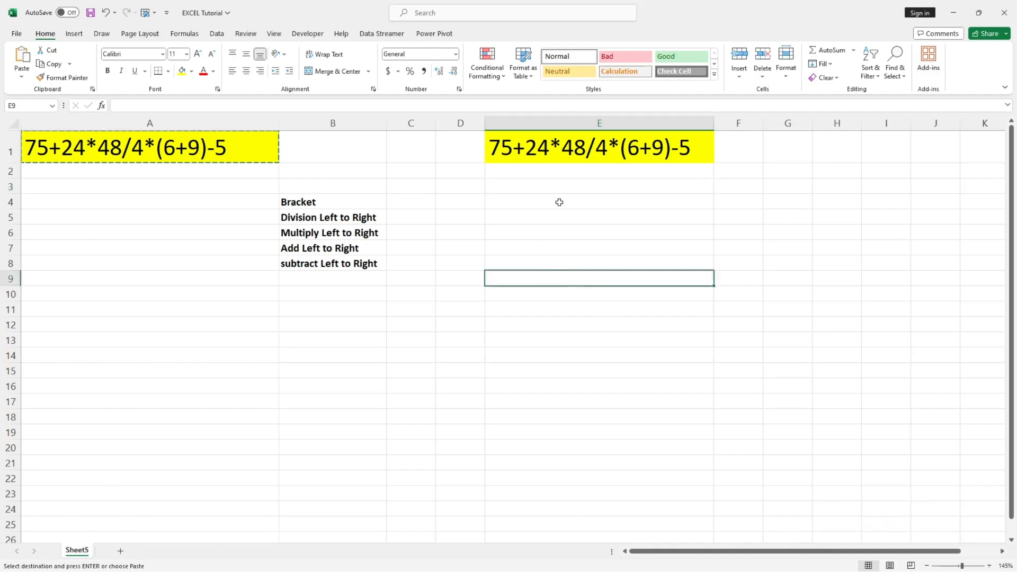
Label the Bracket row as "1step" in cell C4.
{"action": "double_click", "coordinate": [404, 202]}
{"action": "type", "text": "1step"}
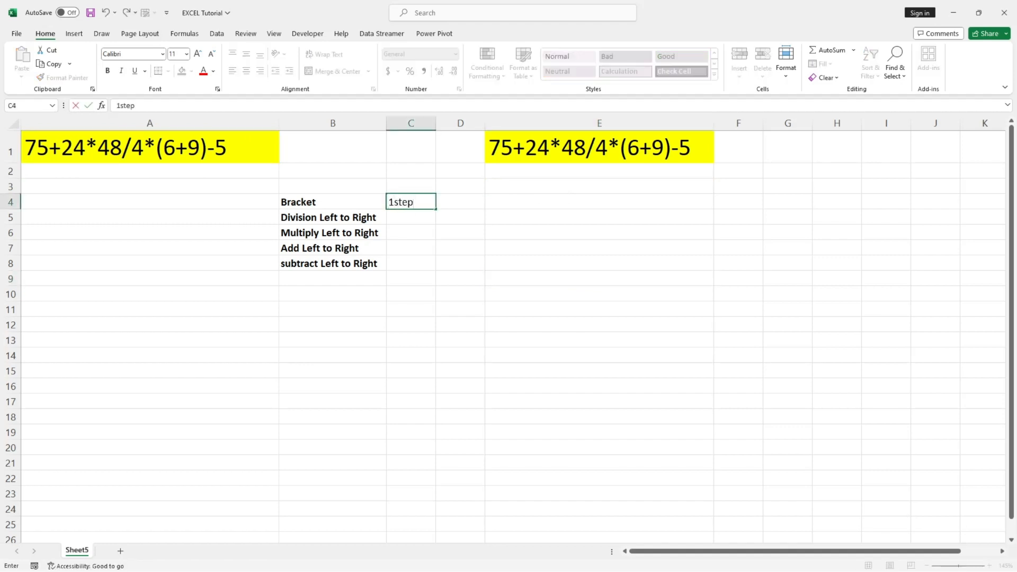
{"action": "left_click", "coordinate": [425, 263]}
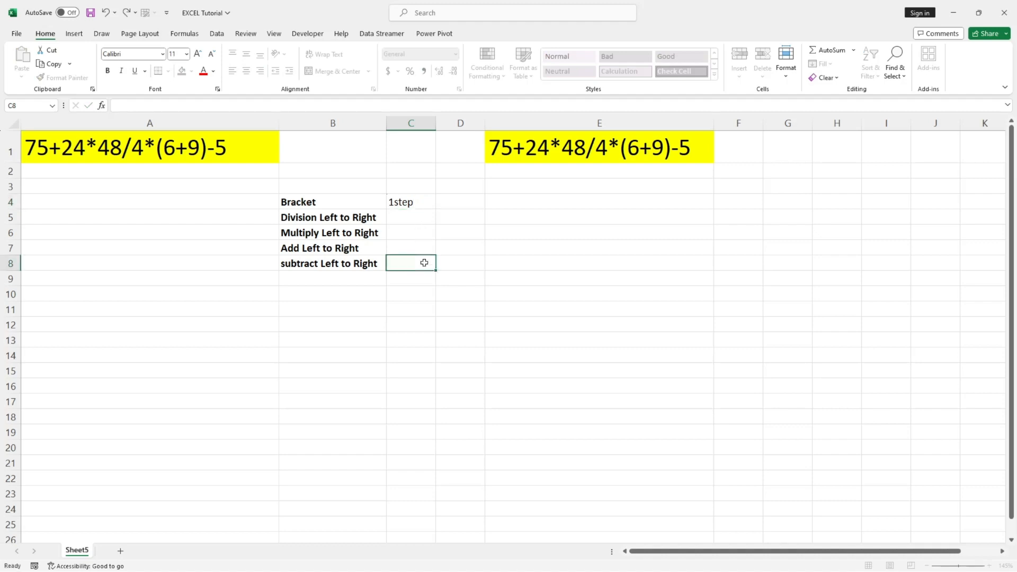
Enter the bracketed part of the E1 expression, (6+9), in cell F4.
{"action": "left_click", "coordinate": [646, 156]}
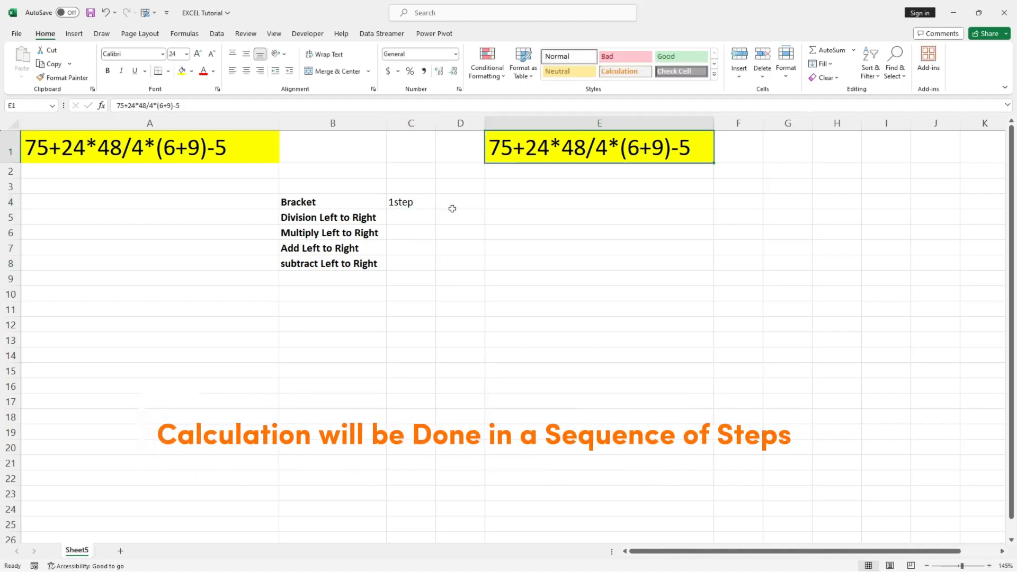
{"action": "double_click", "coordinate": [622, 146]}
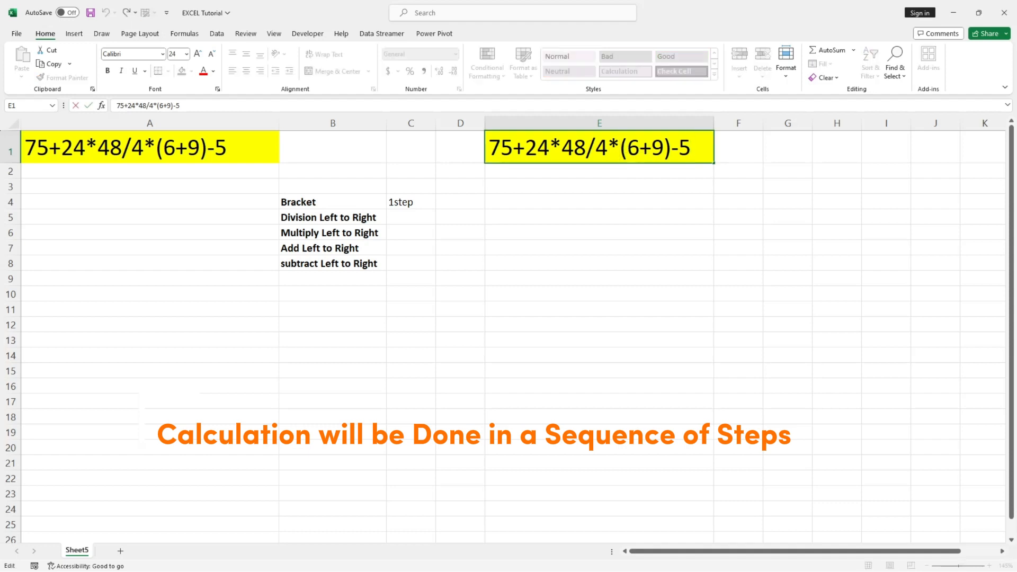
{"action": "left_click_drag", "start_coordinate": [621, 146], "coordinate": [670, 147]}
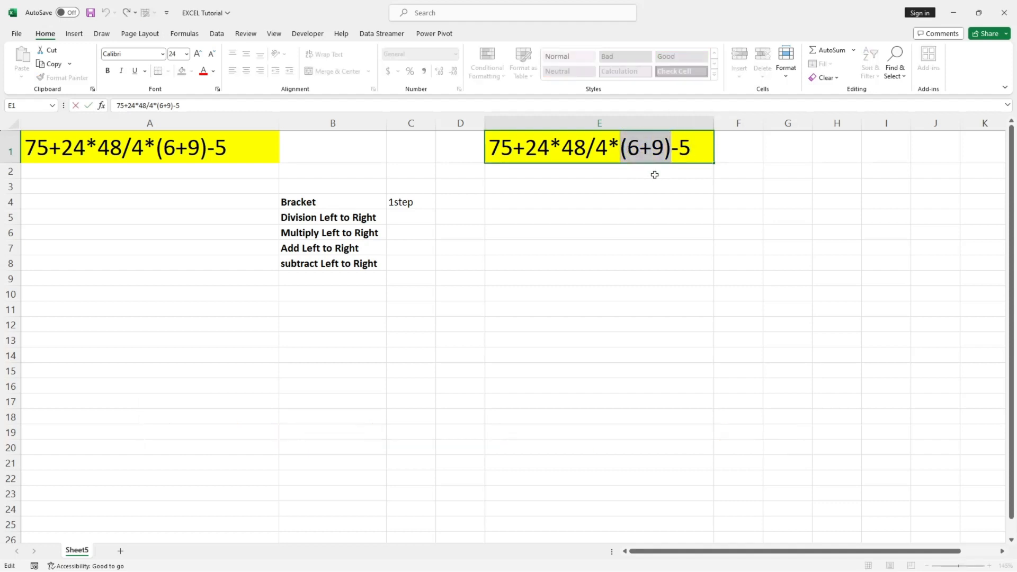
{"action": "key", "text": "ctrl+c"}
{"action": "left_click", "coordinate": [734, 201]}
{"action": "type", "text": "(6+9)"}
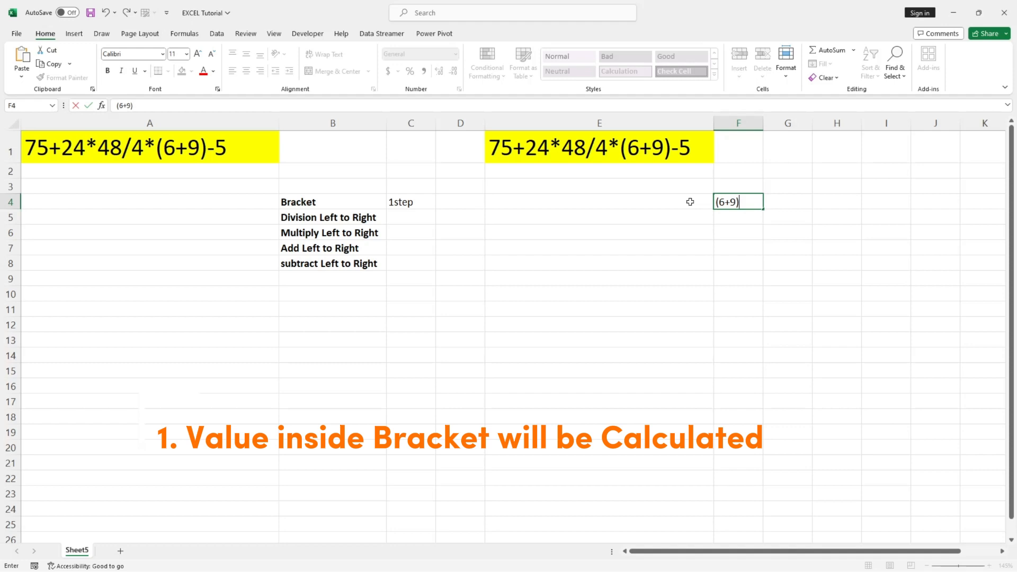
Enter the bracket result 15 in cell E4.
{"action": "left_click", "coordinate": [690, 202]}
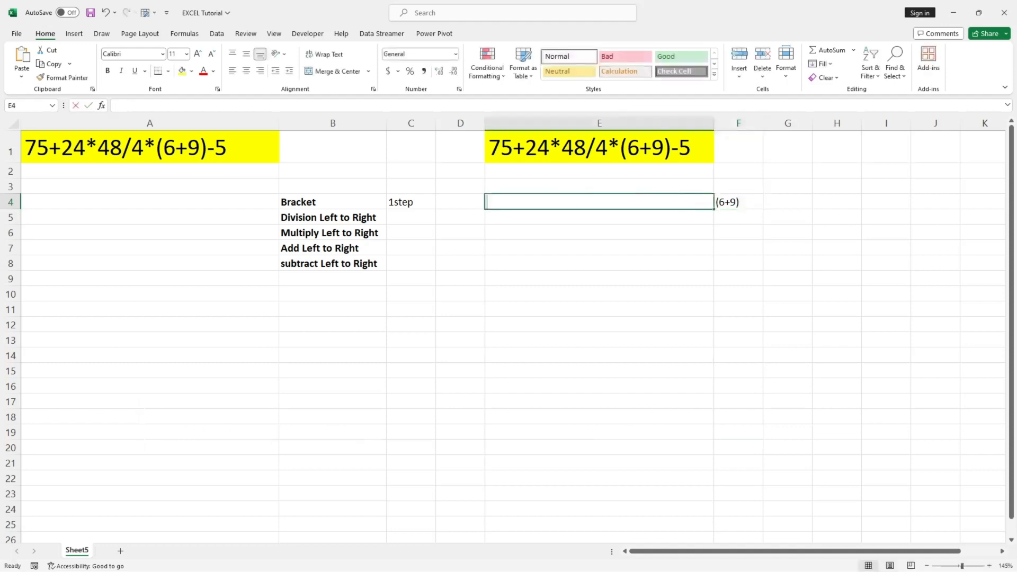
{"action": "type", "text": "15"}
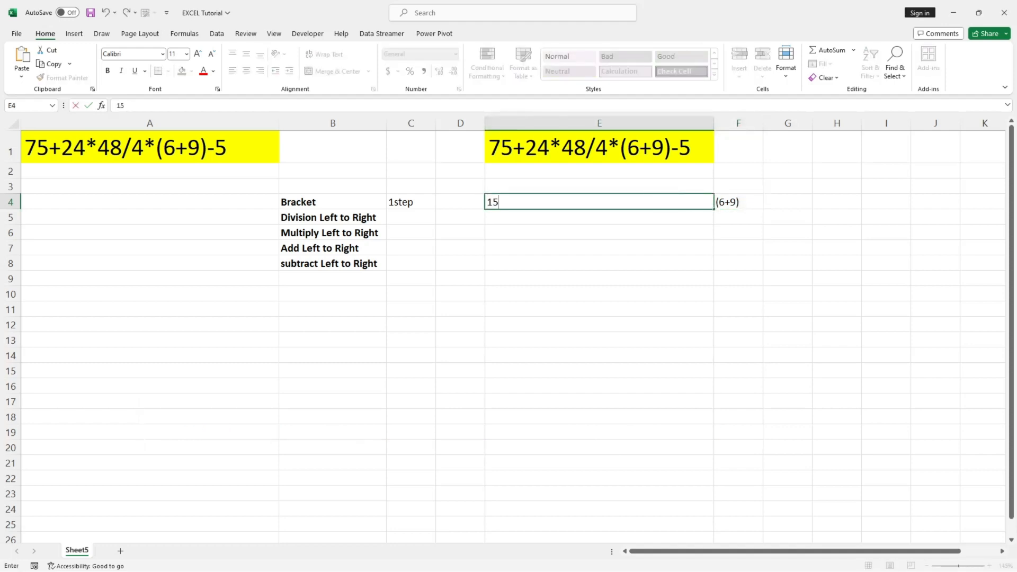
{"action": "left_click", "coordinate": [657, 253]}
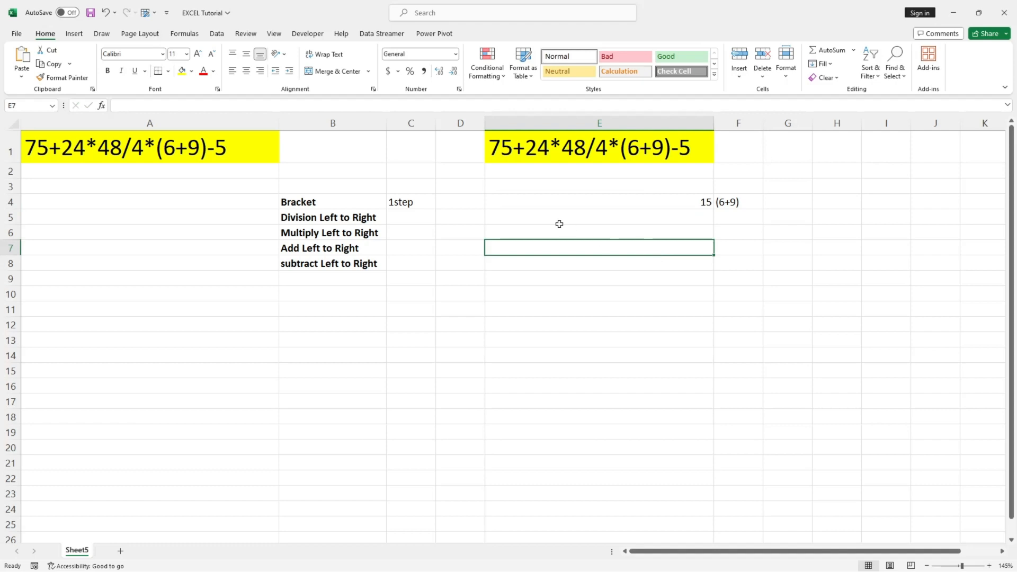
Label the "Division Left to Right" row as "2nd" in cell C5.
{"action": "left_click", "coordinate": [404, 218]}
{"action": "type", "text": "2n"}
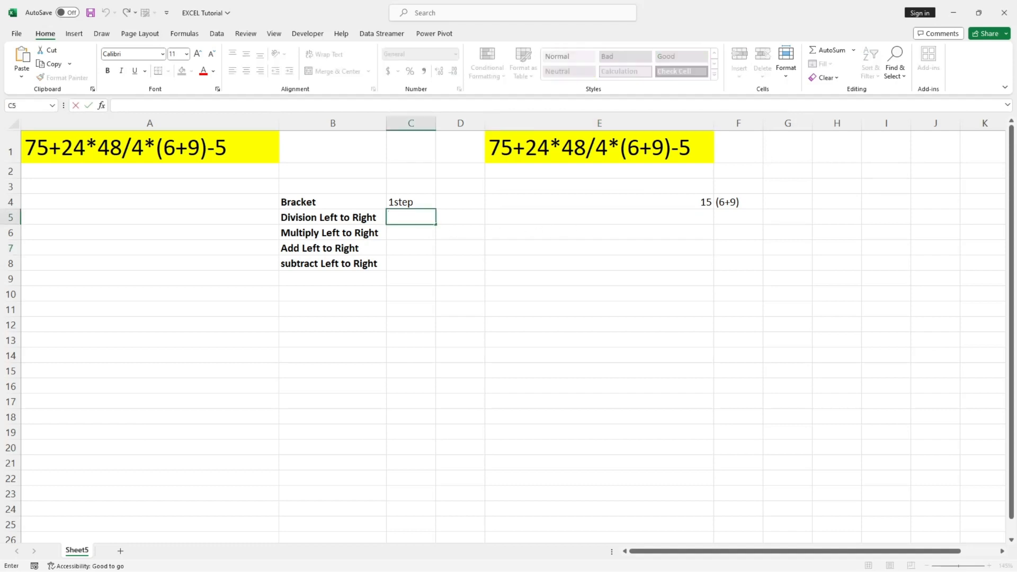
{"action": "type", "text": "d"}
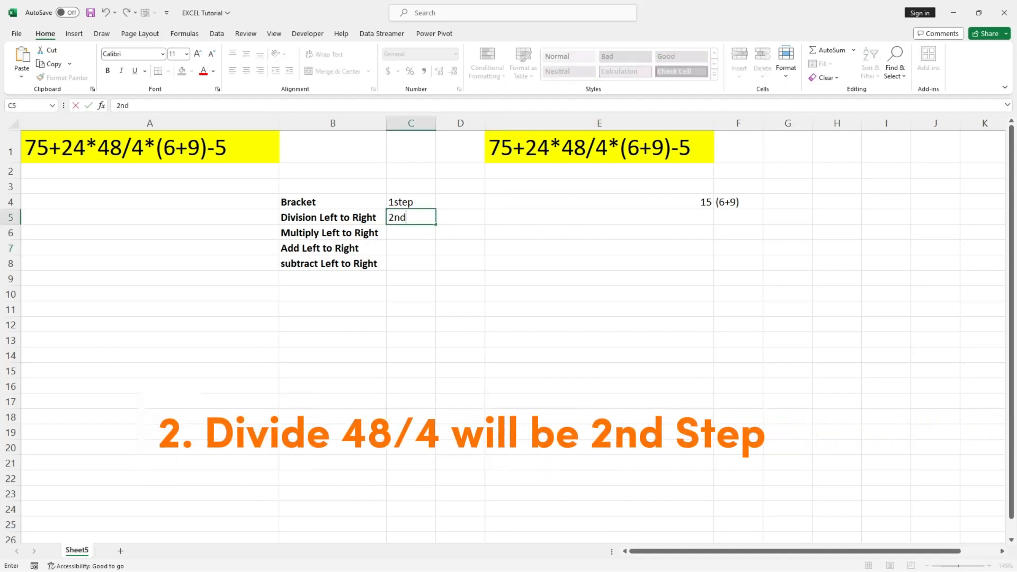
{"action": "left_click", "coordinate": [449, 289]}
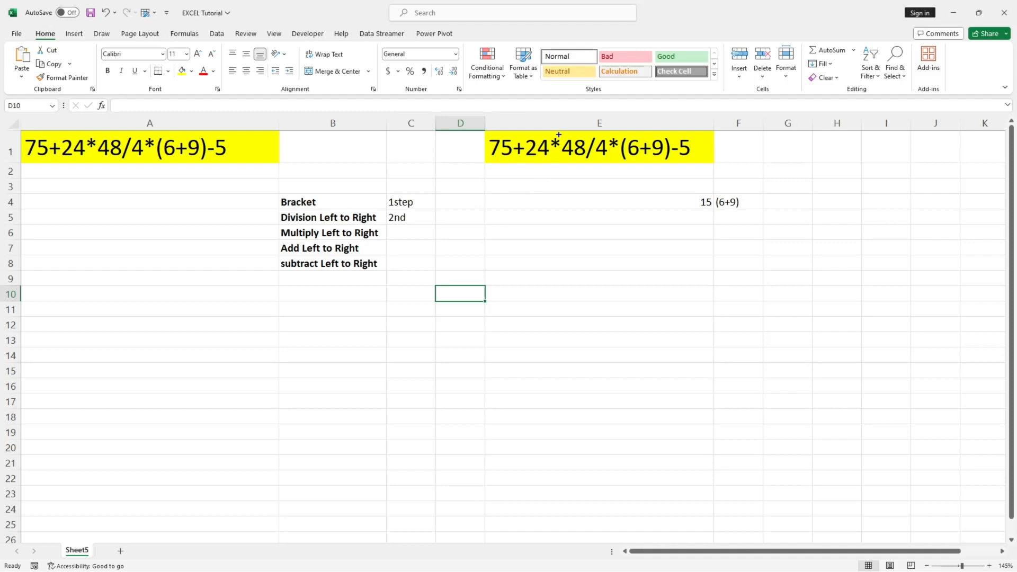
Enter the division part of the expression, 48/4, in cell F5.
{"action": "mouse_move", "coordinate": [559, 134]}
{"action": "left_mouse_down"}
{"action": "mouse_move", "coordinate": [605, 146]}
{"action": "mouse_move", "coordinate": [614, 161]}
{"action": "left_mouse_up"}
{"action": "key", "text": "Escape"}
{"action": "left_click", "coordinate": [731, 218]}
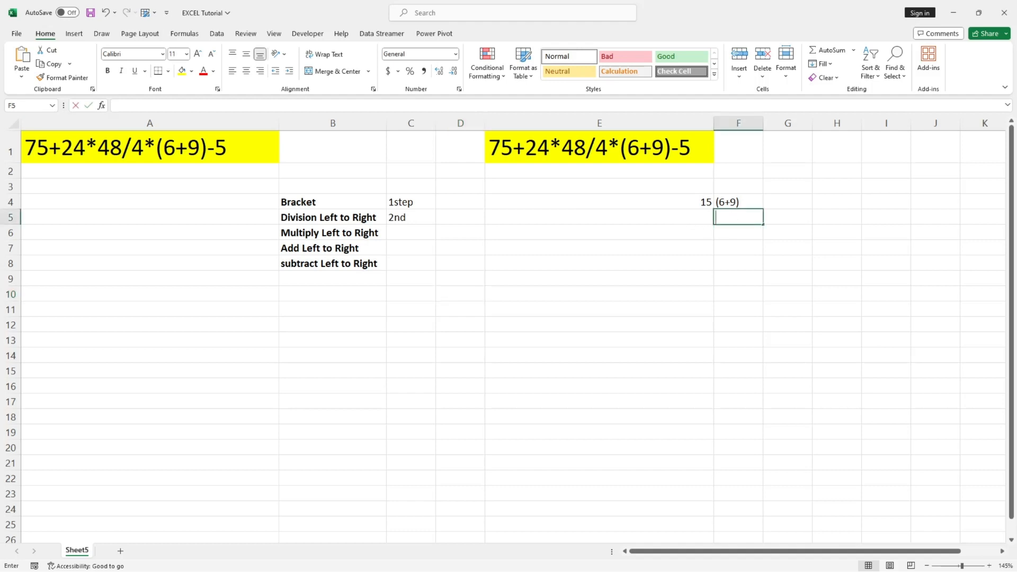
{"action": "type", "text": "48"}
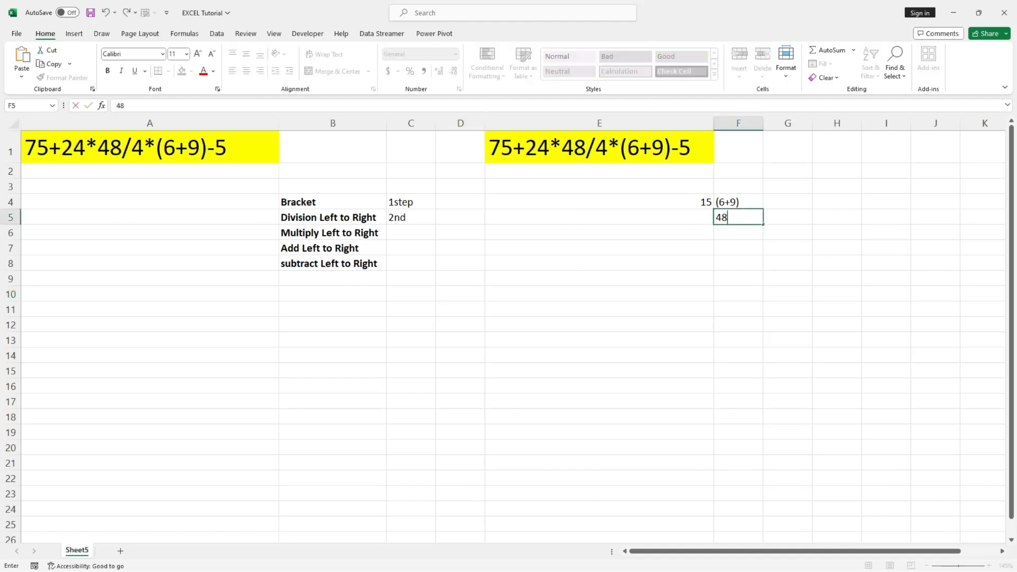
{"action": "type", "text": "/4"}
{"action": "left_click", "coordinate": [711, 243]}
Enter the division result 12 in cell E5.
{"action": "left_click", "coordinate": [692, 214]}
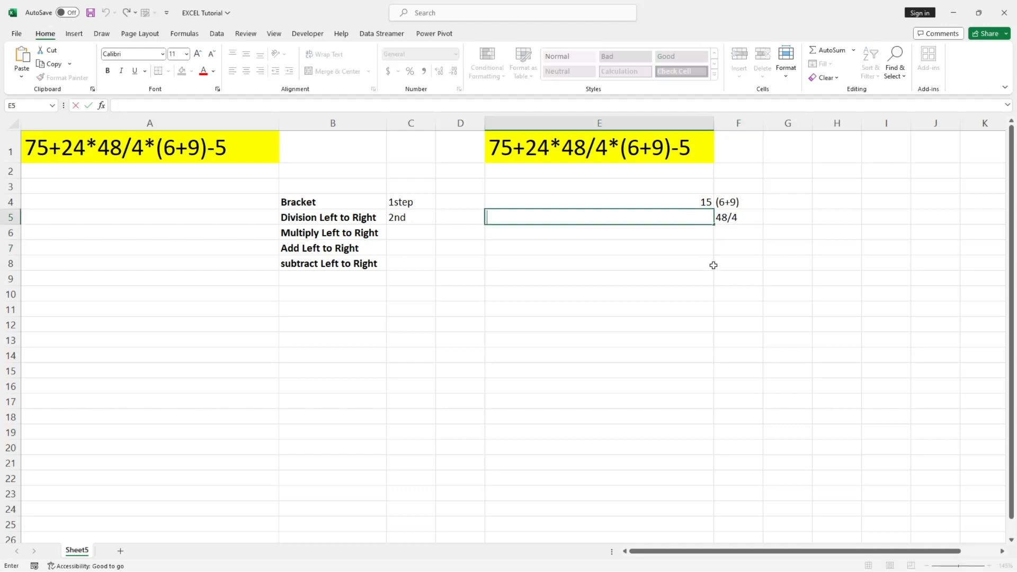
{"action": "type", "text": "12"}
{"action": "left_click", "coordinate": [648, 289]}
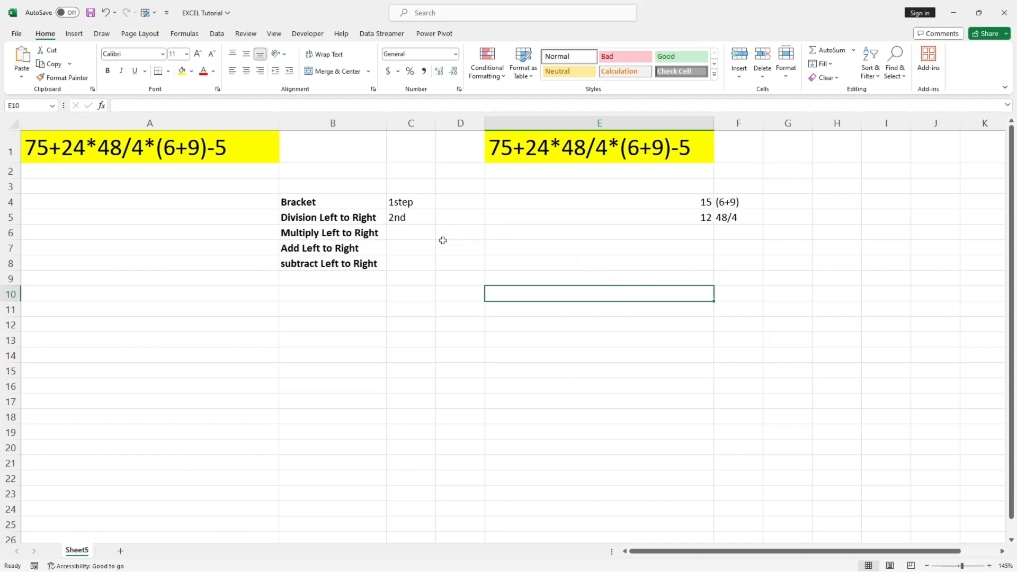
Label the "Multiply Left to Right" row as "3rd step" in cell C6.
{"action": "double_click", "coordinate": [415, 231]}
{"action": "type", "text": "3"}
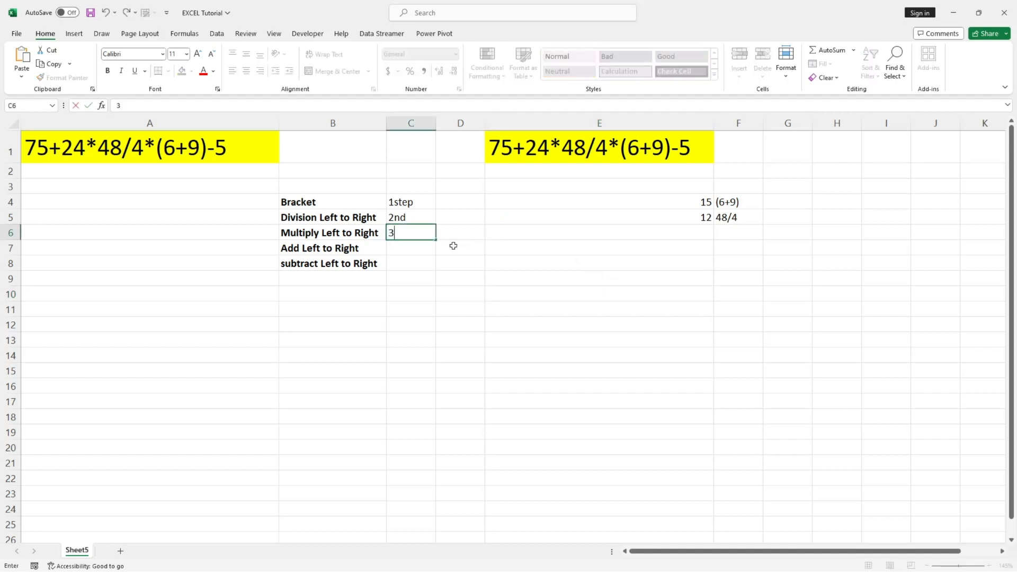
{"action": "type", "text": "rd step"}
{"action": "left_click", "coordinate": [460, 276]}
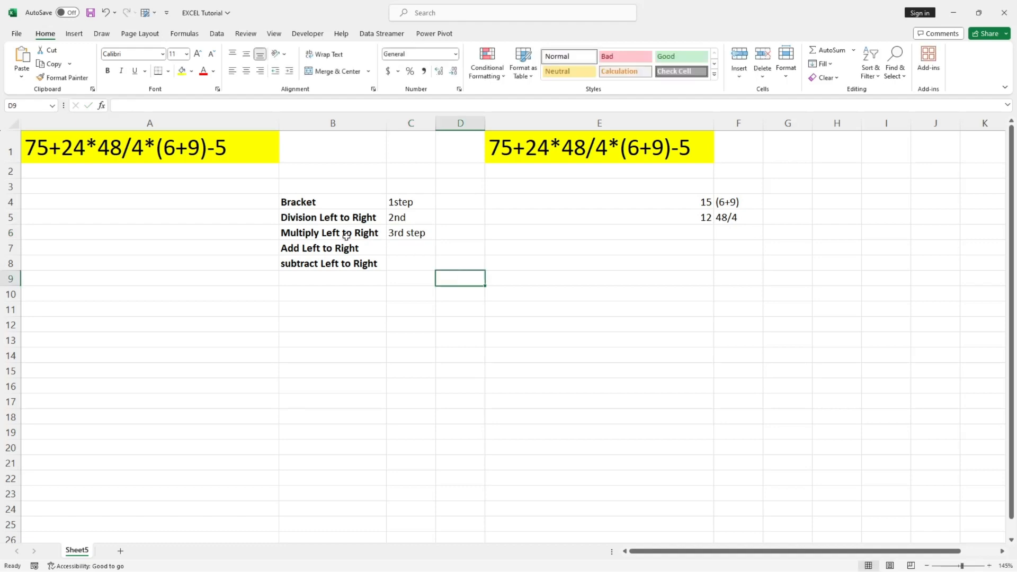
Copy the full expression text from E1 into F6 and widen column F to fit it.
{"action": "left_click", "coordinate": [542, 154]}
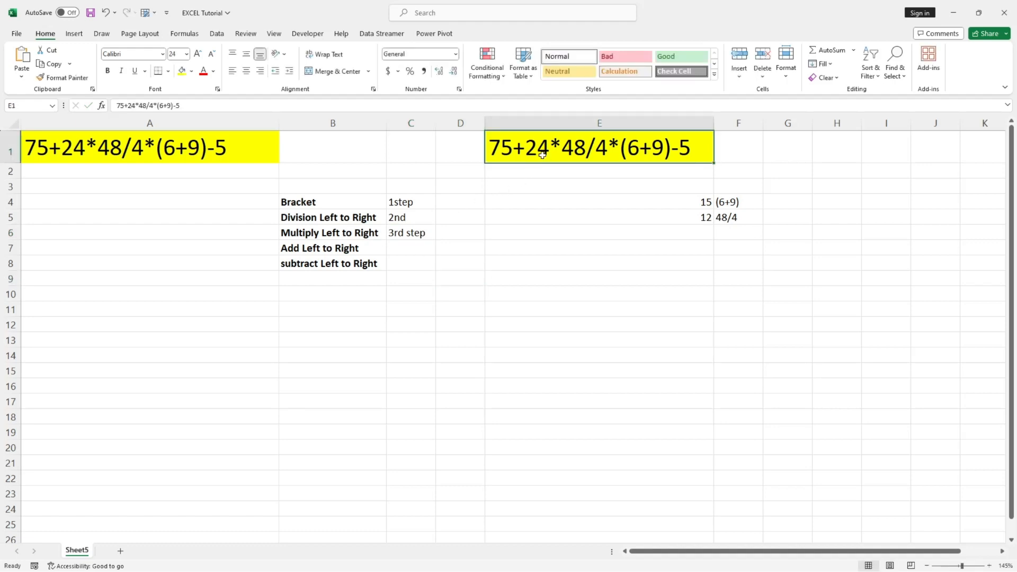
{"action": "double_click", "coordinate": [527, 147]}
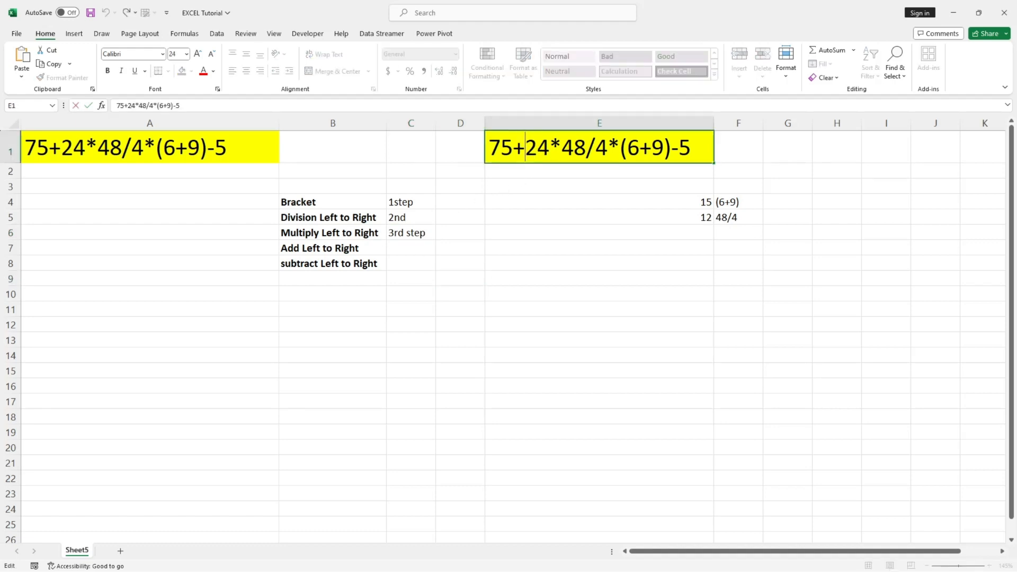
{"action": "key", "text": "shift+Right"}
{"action": "key", "text": "shift+Right"}
{"action": "key", "text": "shift+Right"}
{"action": "key", "text": "shift+Right"}
{"action": "key", "text": "shift+Right"}
{"action": "key", "text": "shift+Right"}
{"action": "key", "text": "shift+Right"}
{"action": "key", "text": "shift+Right"}
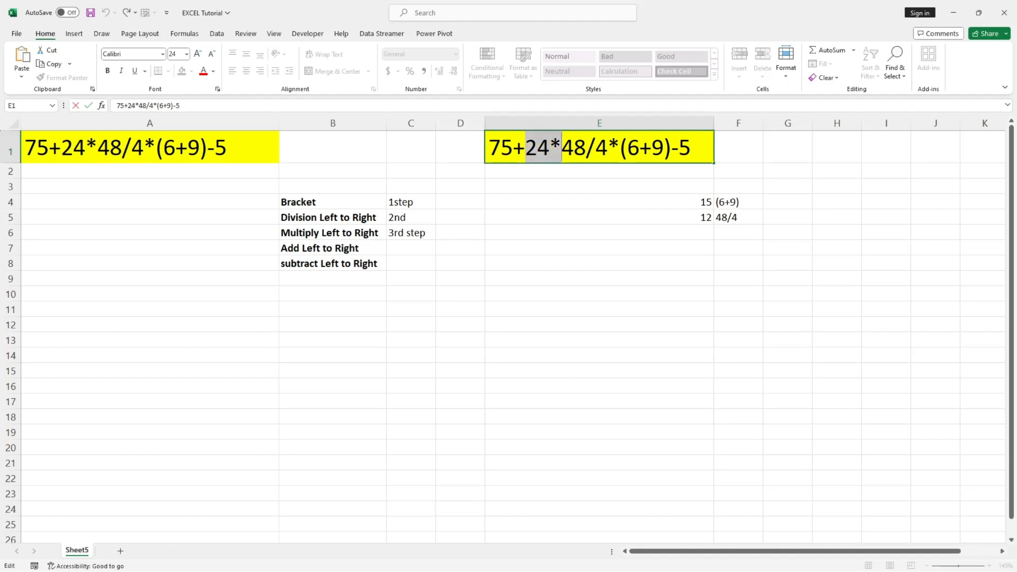
{"action": "key", "text": "shift+Right"}
{"action": "key", "text": "shift+Right"}
{"action": "key", "text": "shift+Right"}
{"action": "key", "text": "shift+Right"}
{"action": "key", "text": "shift+Right"}
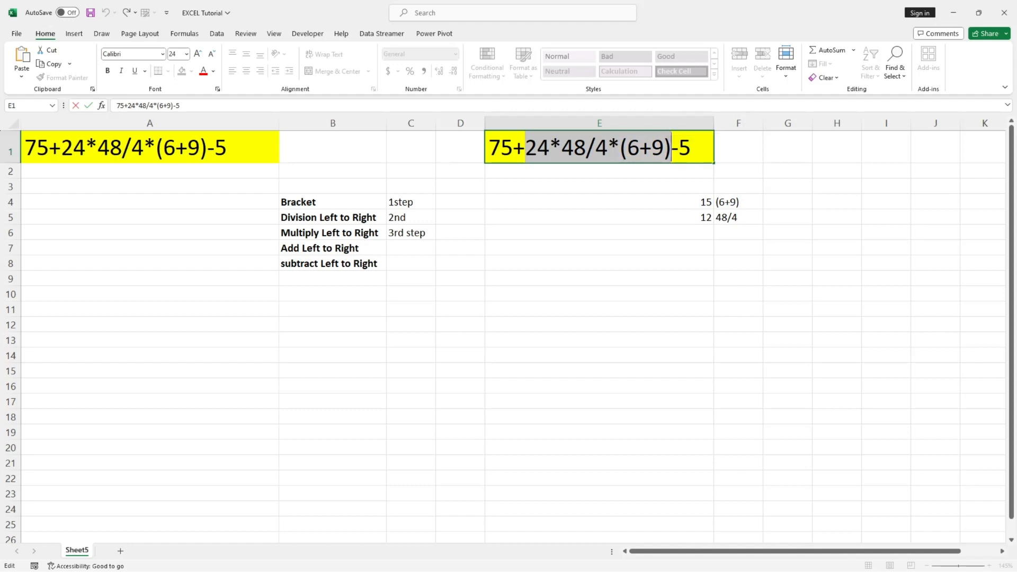
{"action": "left_click_drag", "start_coordinate": [487, 147], "coordinate": [692, 148]}
{"action": "key", "text": "ctrl+c"}
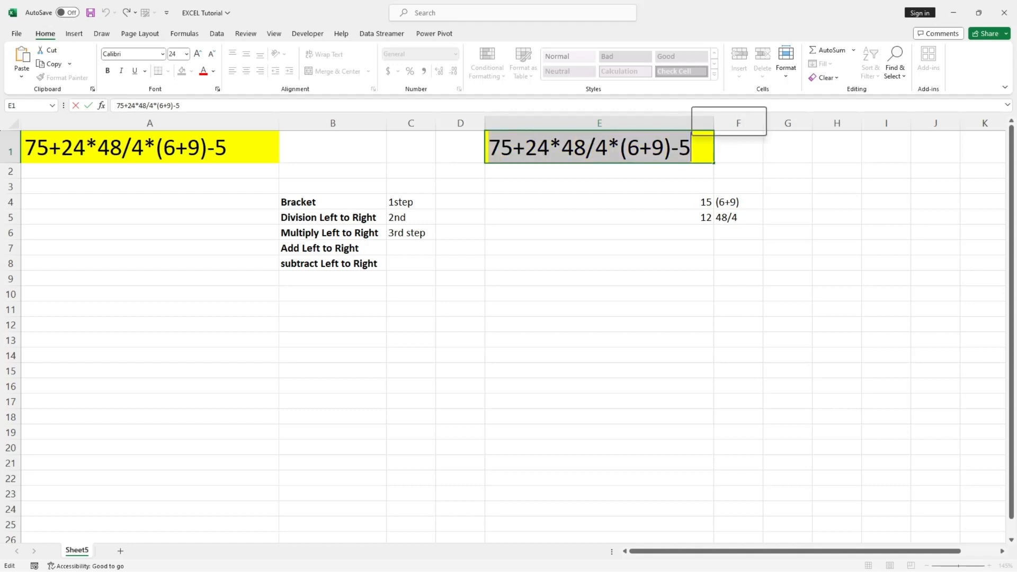
{"action": "left_click", "coordinate": [730, 233]}
{"action": "key", "text": "ctrl+v"}
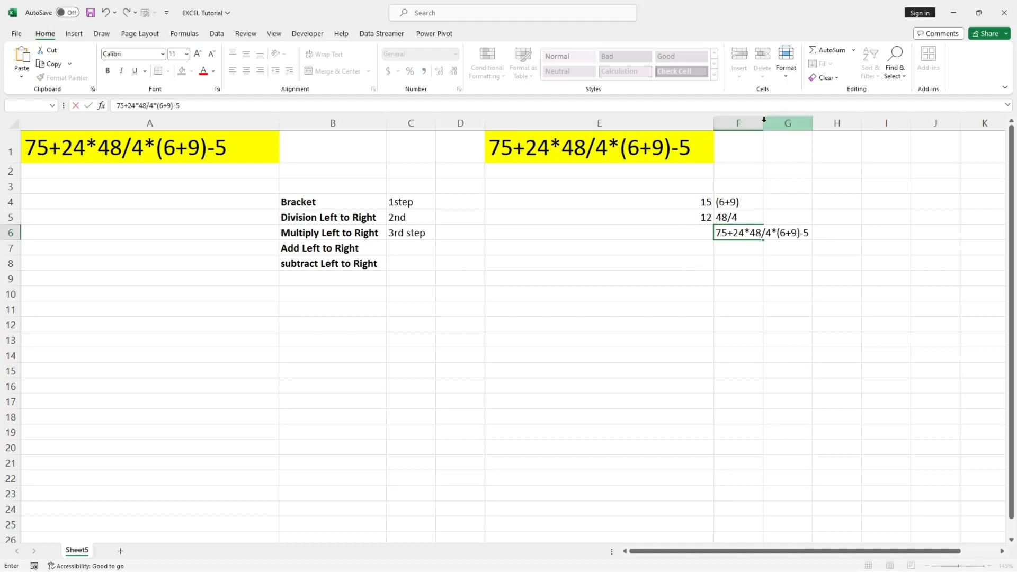
{"action": "left_click", "coordinate": [746, 158]}
{"action": "left_click_drag", "start_coordinate": [763, 123], "coordinate": [820, 123]}
In the F6 expression, replace (6+9) with 15 and 48/4 with 12 so it reads 75+24*12*15-5.
{"action": "double_click", "coordinate": [799, 233]}
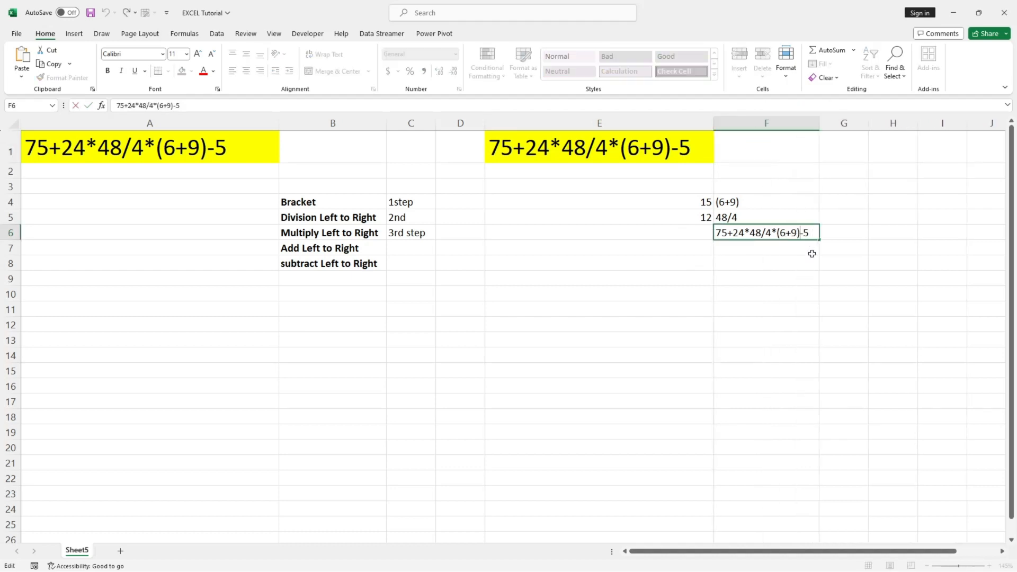
{"action": "key", "text": "BackSpace"}
{"action": "key", "text": "BackSpace"}
{"action": "key", "text": "BackSpace"}
{"action": "key", "text": "BackSpace"}
{"action": "key", "text": "BackSpace"}
{"action": "type", "text": "15"}
{"action": "key", "text": "BackSpace"}
{"action": "key", "text": "BackSpace"}
{"action": "key", "text": "BackSpace"}
{"action": "key", "text": "BackSpace"}
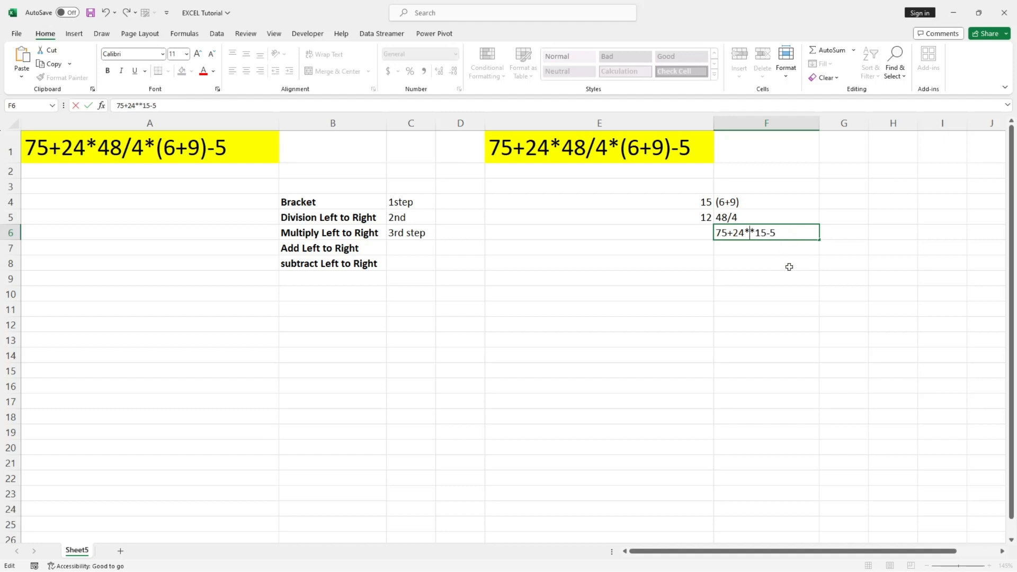
{"action": "type", "text": "12"}
{"action": "left_click", "coordinate": [769, 275]}
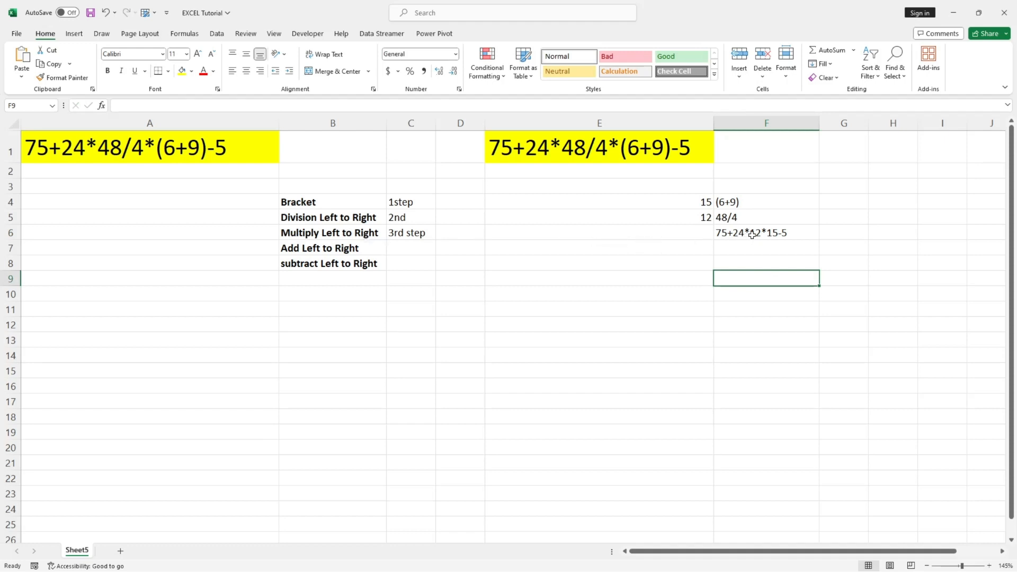
Calculate the multiplication in cell E6 with the formula =24*12*15.
{"action": "double_click", "coordinate": [663, 235]}
{"action": "type", "text": "2"}
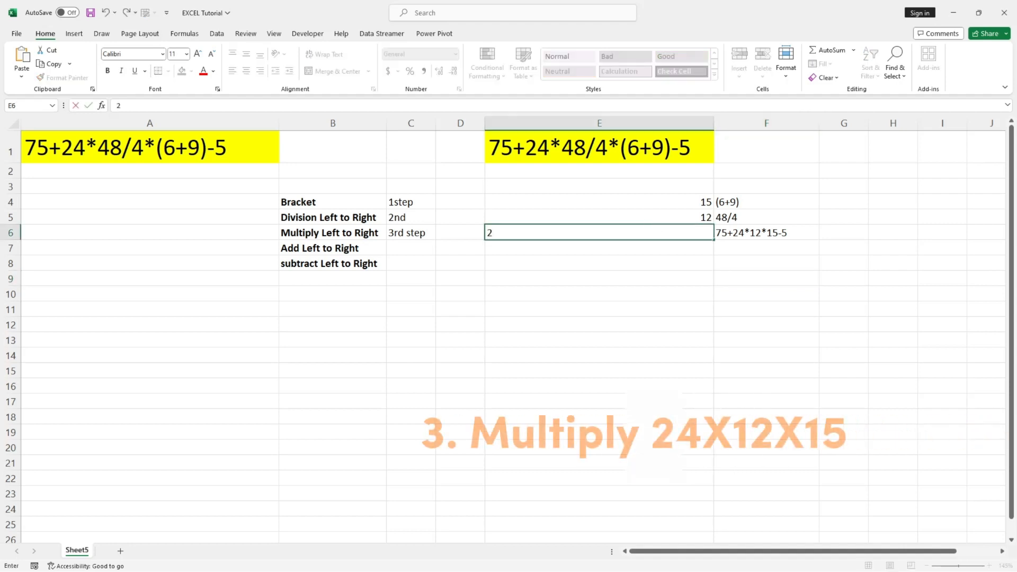
{"action": "type", "text": "4*1"}
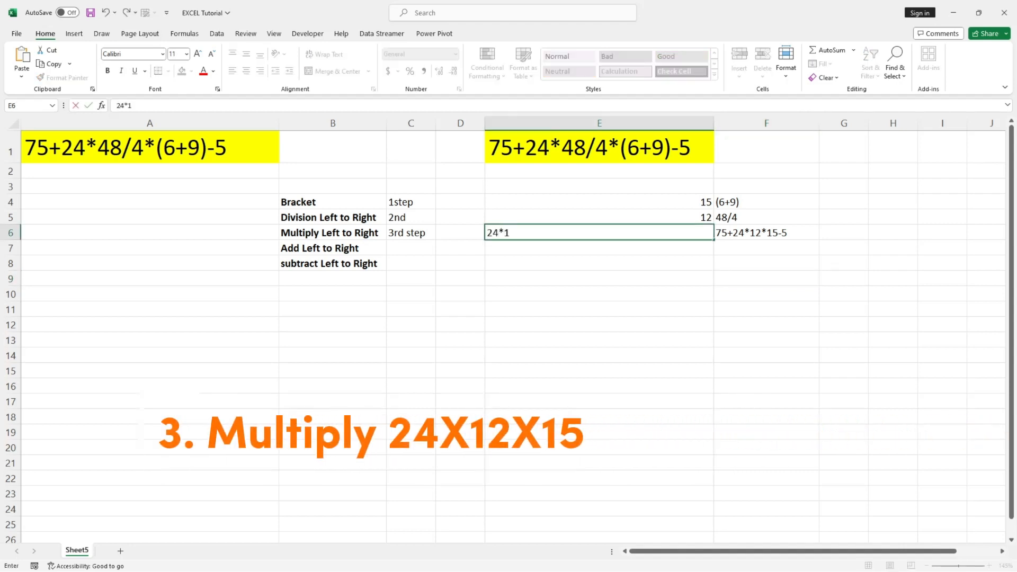
{"action": "type", "text": "2*15"}
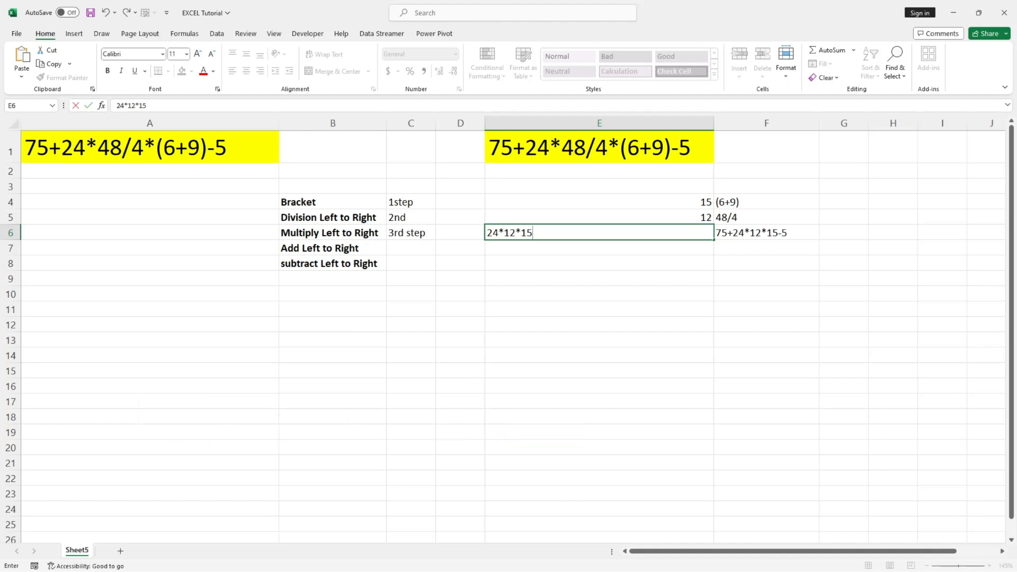
{"action": "key", "text": "F2"}
{"action": "type", "text": "="}
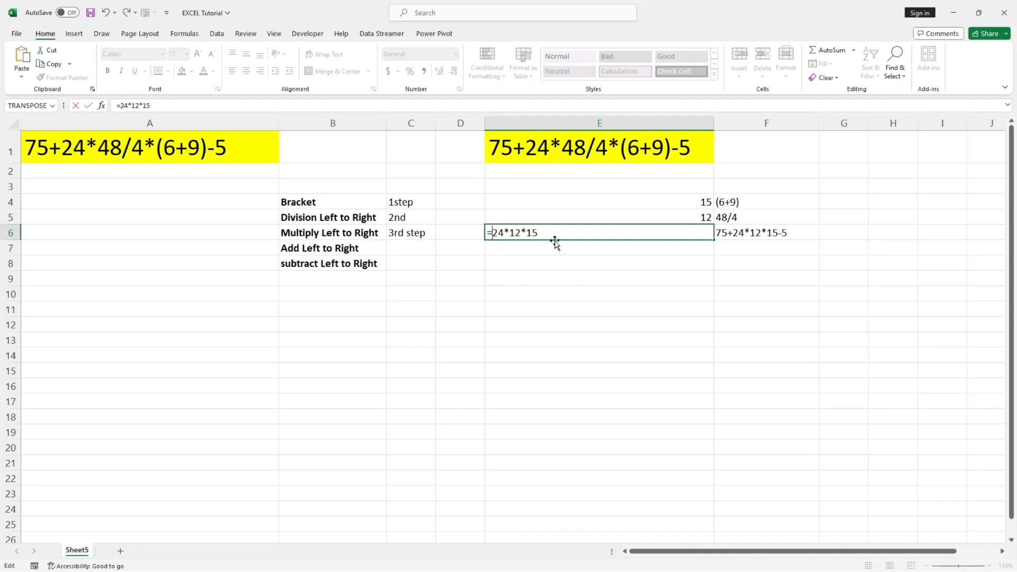
{"action": "key", "text": "Return"}
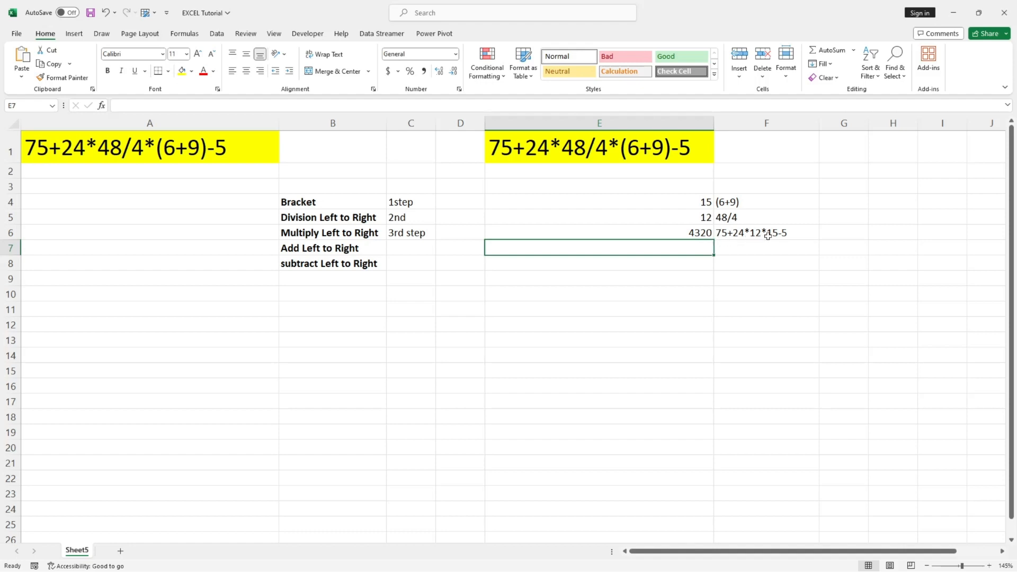
Copy the 24*12*15 part of the F6 expression into G6 and fit column G's width to it.
{"action": "left_click", "coordinate": [745, 238]}
{"action": "double_click", "coordinate": [734, 233]}
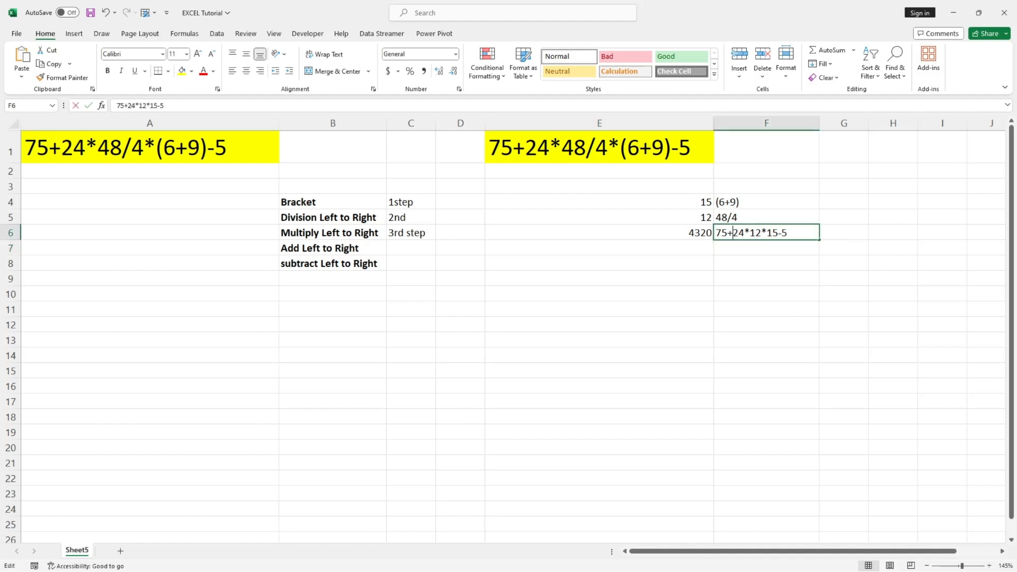
{"action": "left_click_drag", "start_coordinate": [733, 233], "coordinate": [778, 233]}
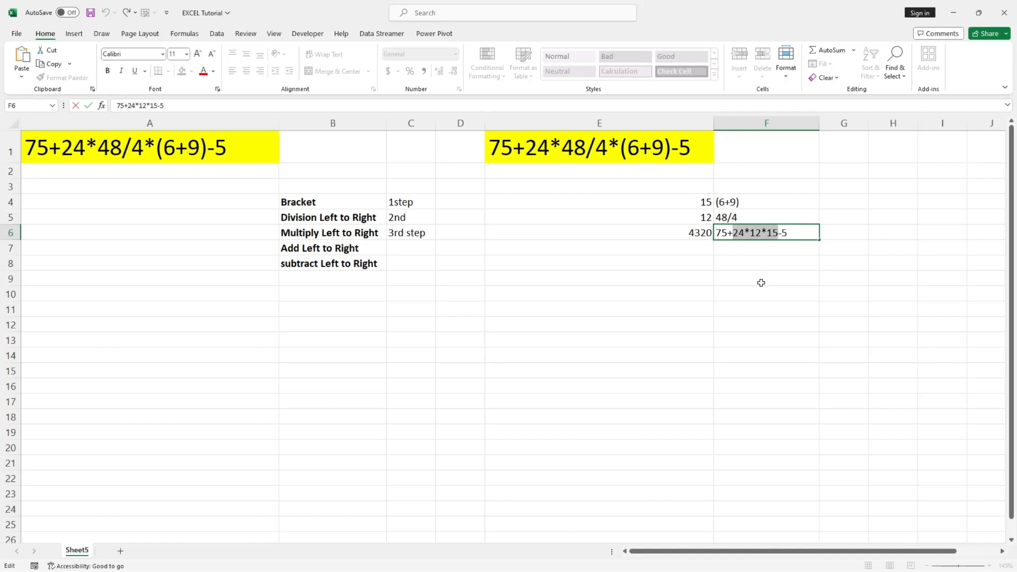
{"action": "key", "text": "ctrl+c"}
{"action": "left_click", "coordinate": [844, 231]}
{"action": "key", "text": "ctrl+v"}
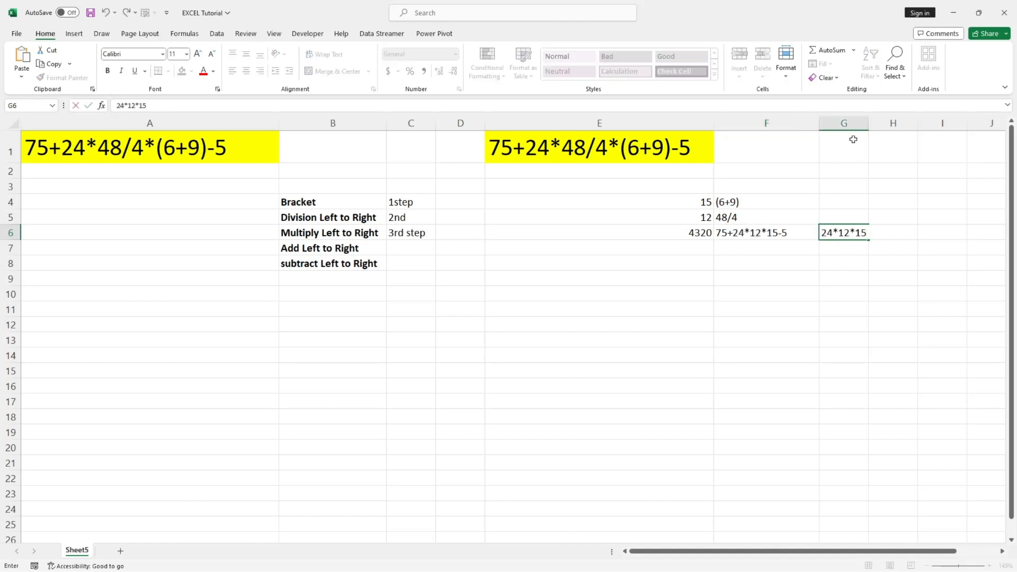
{"action": "left_click", "coordinate": [853, 159]}
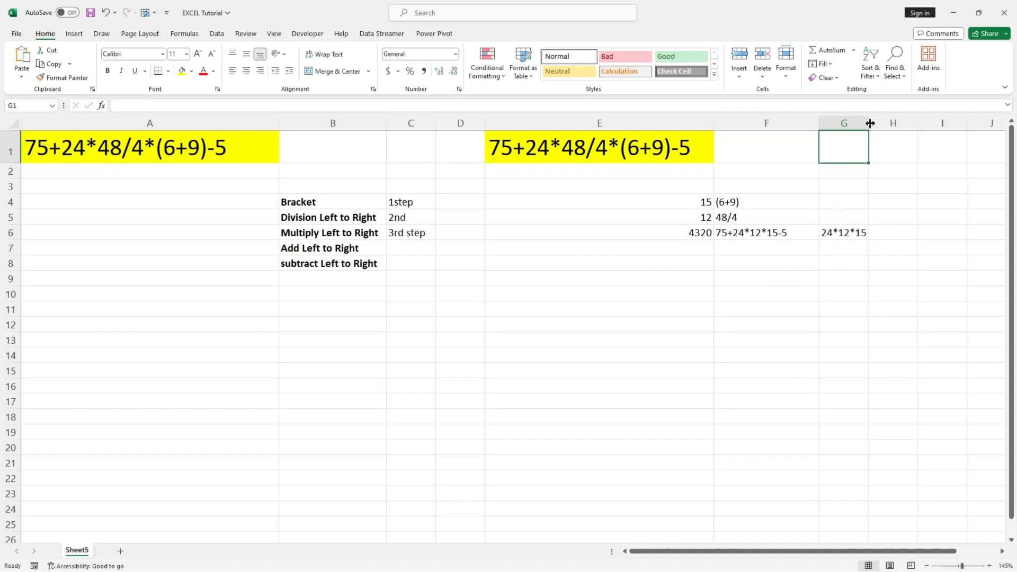
{"action": "double_click", "coordinate": [869, 122]}
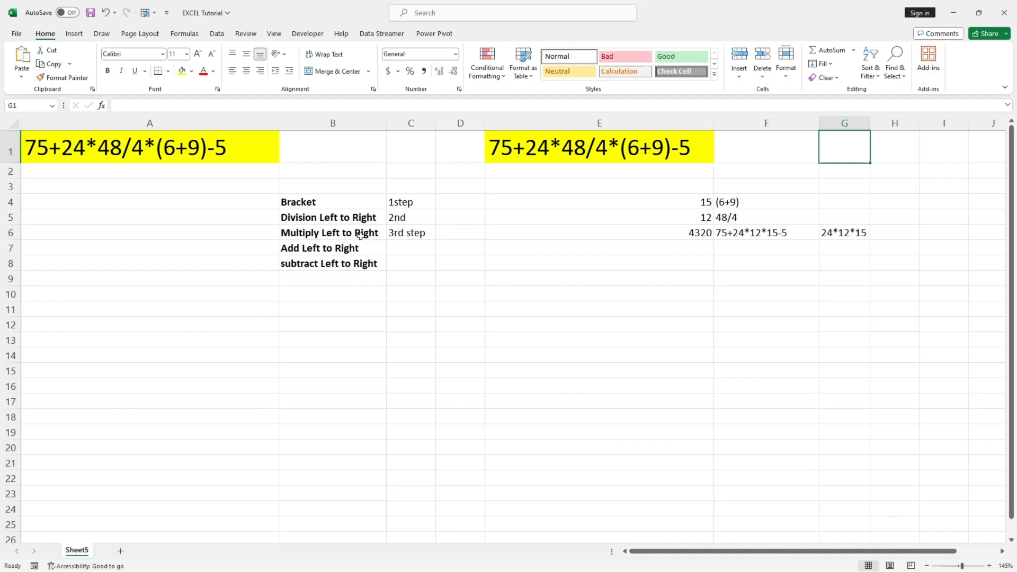
{"action": "left_click", "coordinate": [835, 233]}
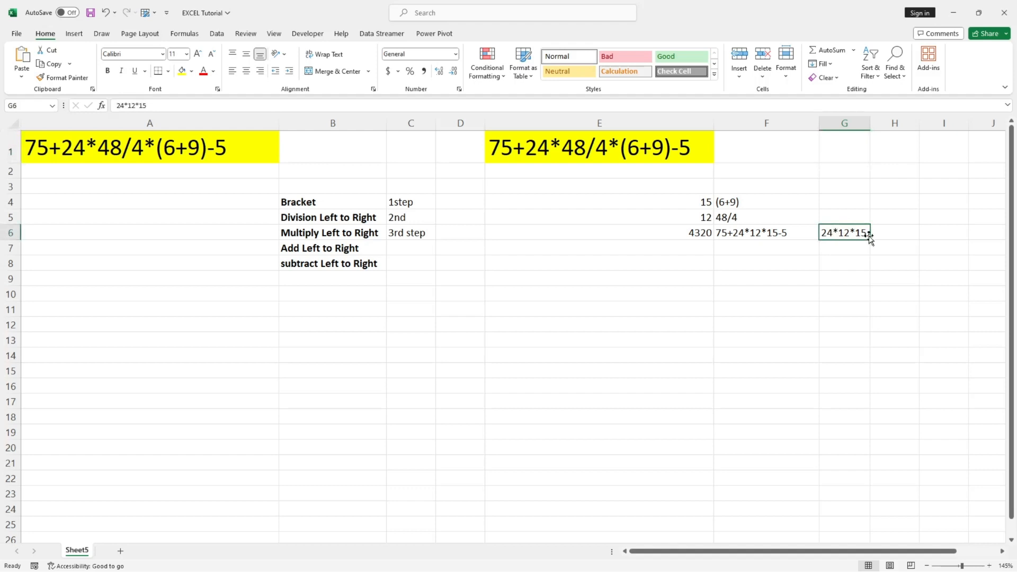
{"action": "left_click", "coordinate": [692, 235]}
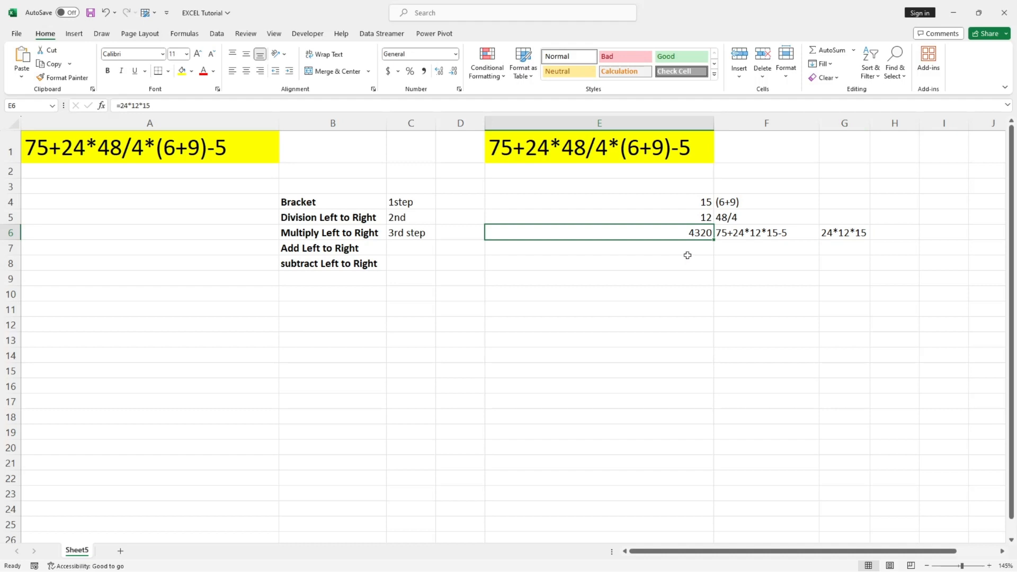
Label the "Add Left to Right" row as "4th step" in cell C7.
{"action": "left_click", "coordinate": [402, 250]}
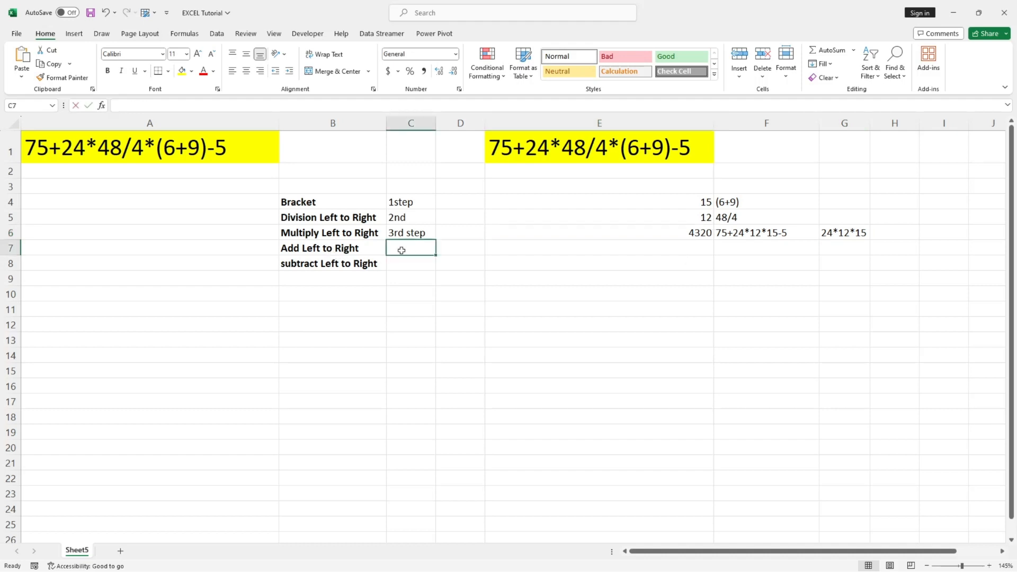
{"action": "type", "text": "4th"}
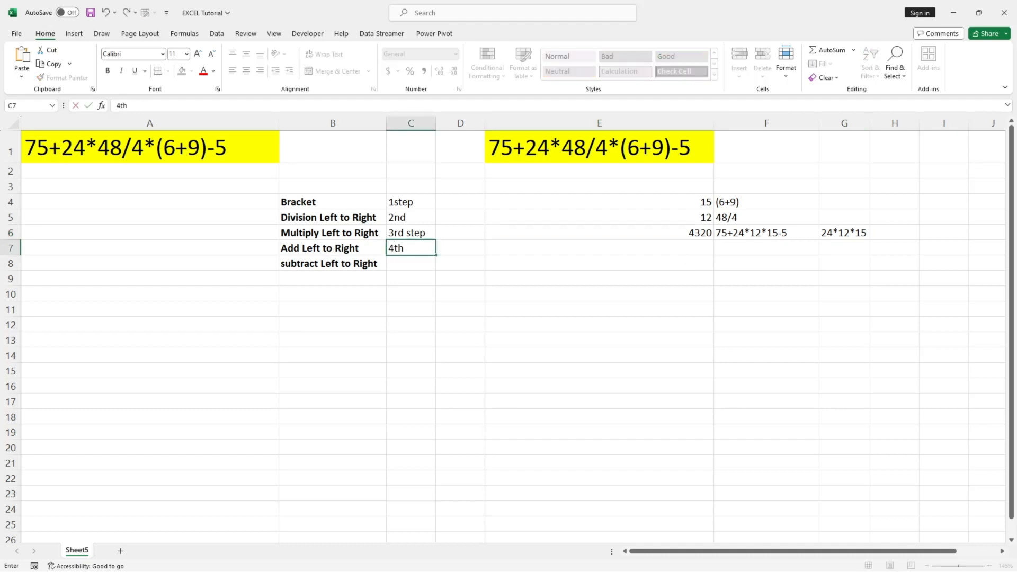
{"action": "type", "text": " step"}
{"action": "left_click", "coordinate": [392, 307]}
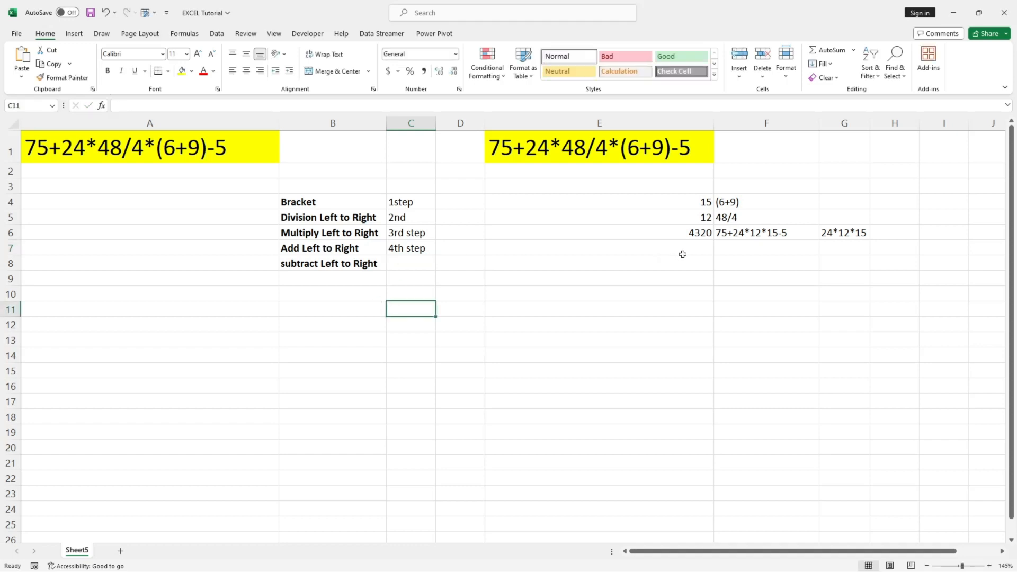
Calculate the addition in cell F7 with the formula =75+4320.
{"action": "left_click", "coordinate": [738, 247]}
{"action": "key", "text": "BackSpace"}
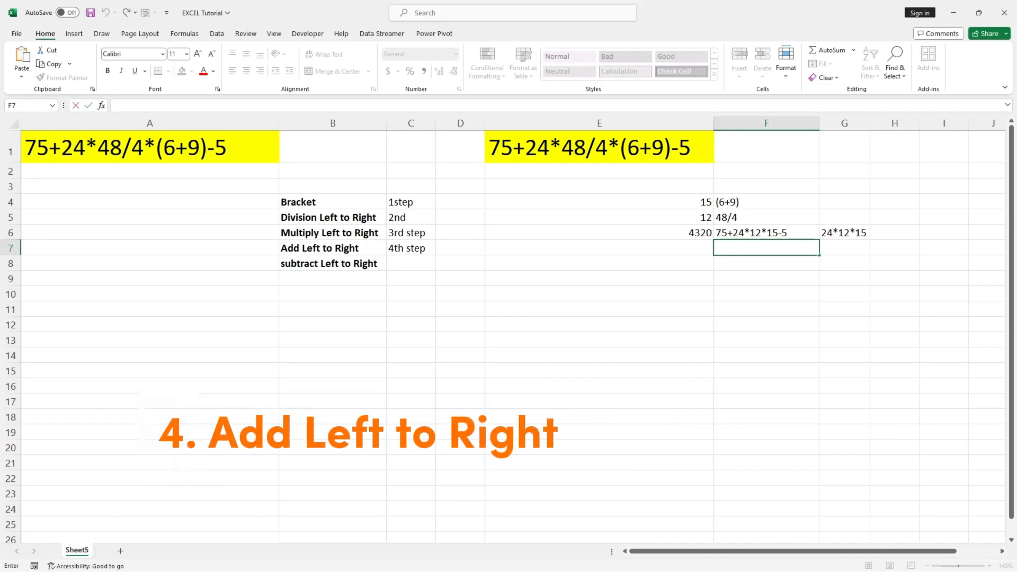
{"action": "type", "text": "4320"}
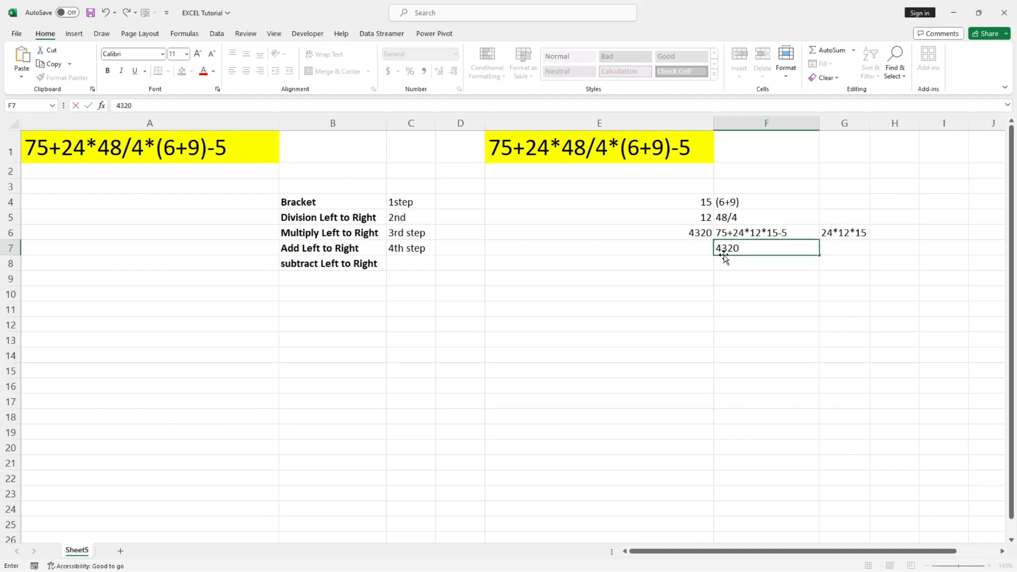
{"action": "key", "text": "F2"}
{"action": "type", "text": "75"}
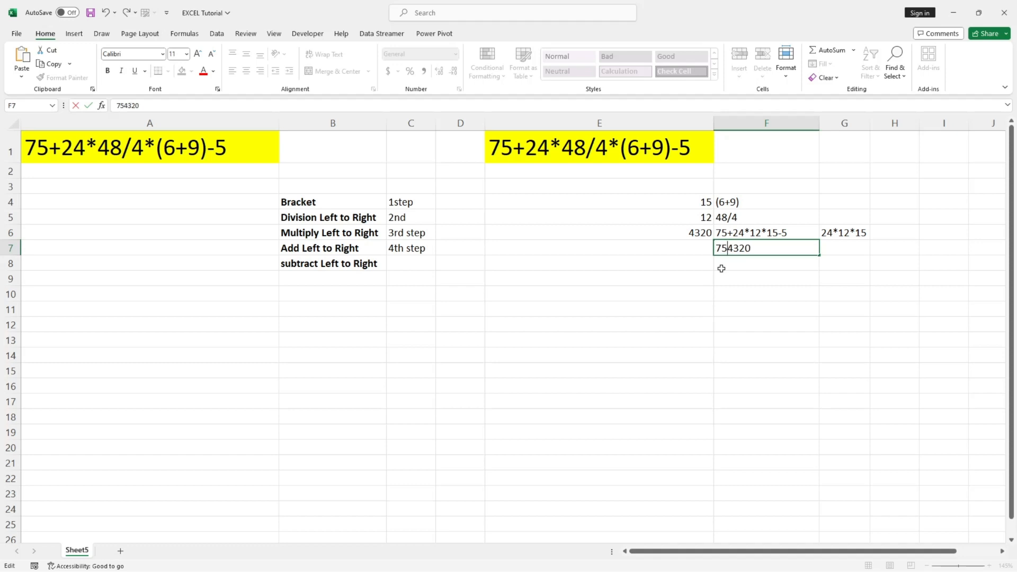
{"action": "type", "text": "+"}
{"action": "key", "text": "Home"}
{"action": "type", "text": "="}
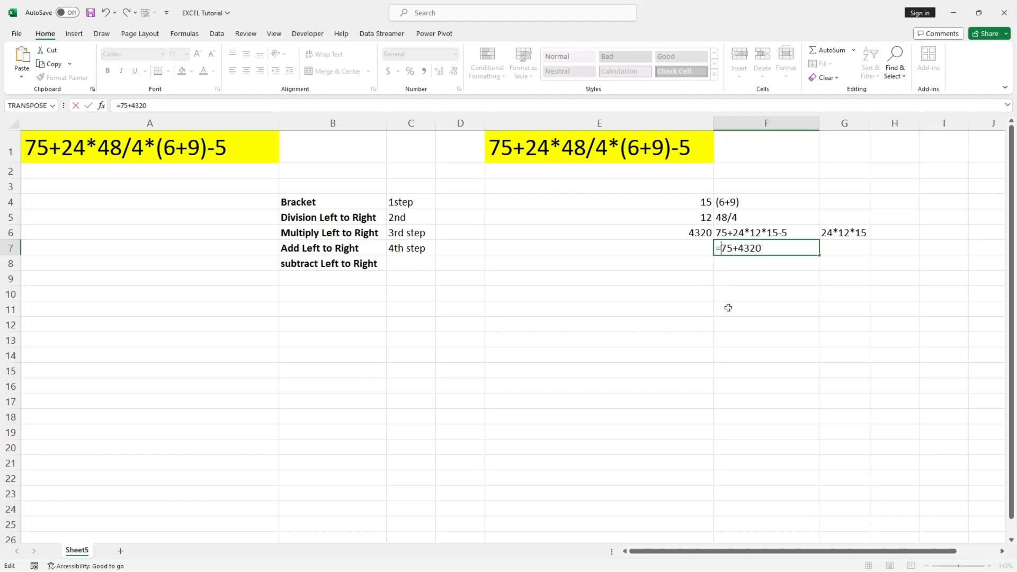
{"action": "key", "text": "Return"}
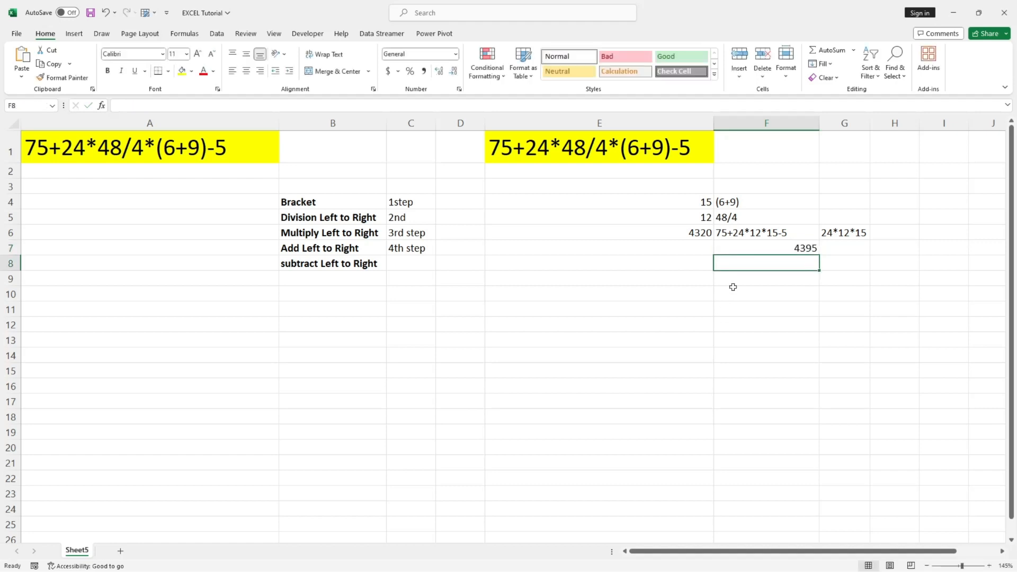
Enter the addition result 4395 in cell E7.
{"action": "left_click", "coordinate": [688, 246]}
{"action": "key", "text": "F2"}
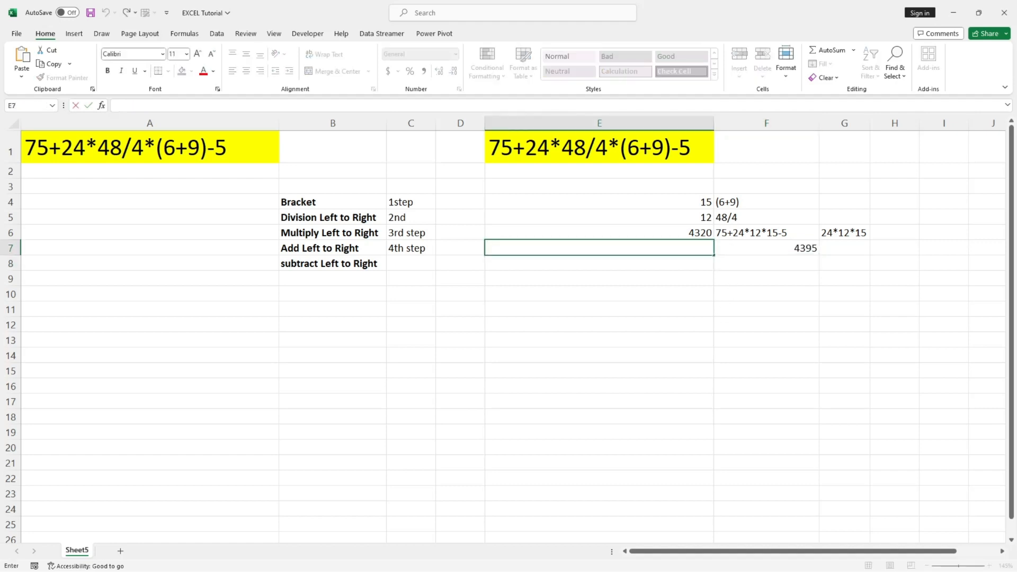
{"action": "type", "text": "4395"}
{"action": "left_click", "coordinate": [660, 285]}
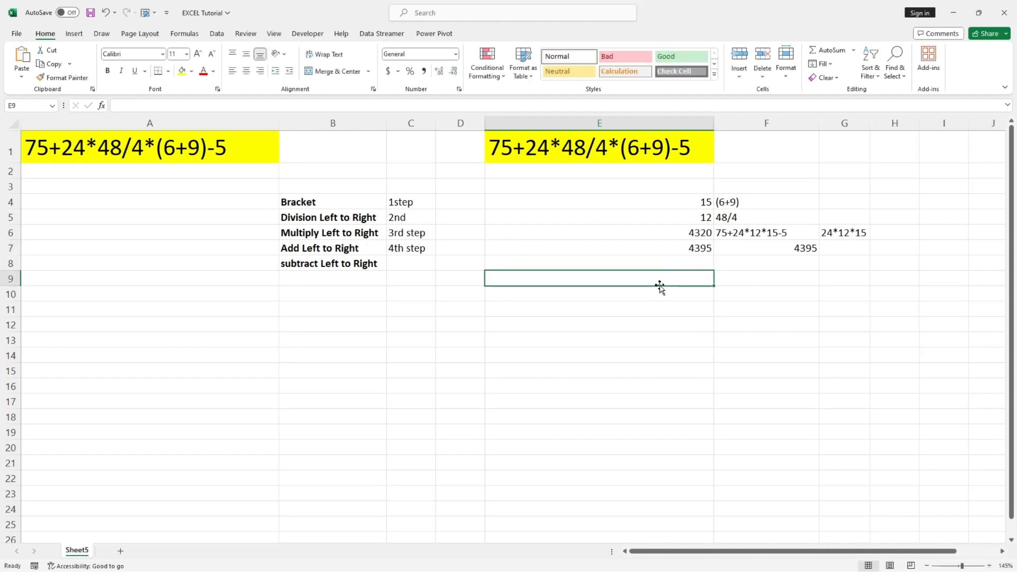
{"action": "left_click", "coordinate": [688, 260]}
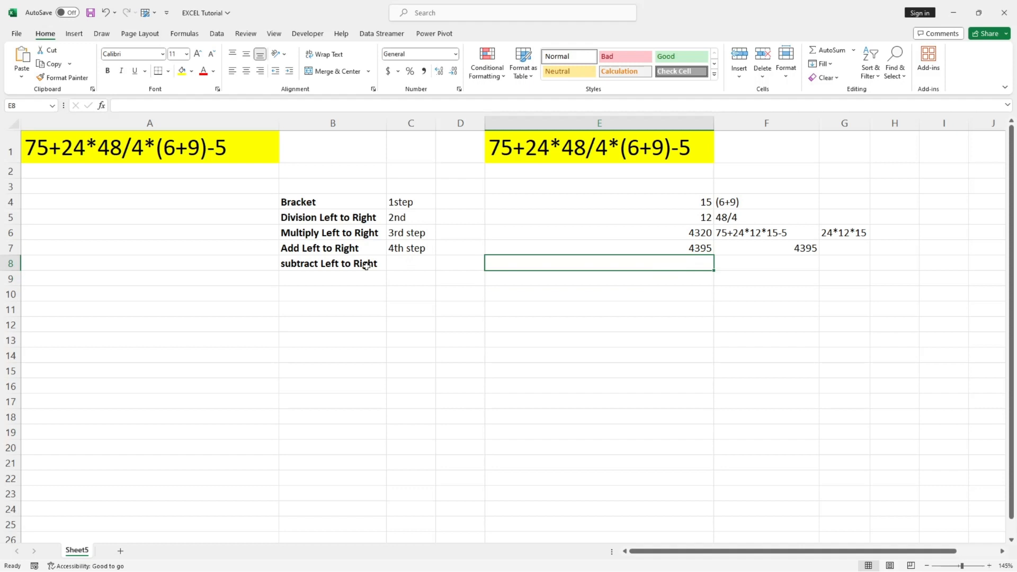
Label the "subtract Left to Right" row as "5th Step" in cell C8.
{"action": "left_click", "coordinate": [399, 263]}
{"action": "type", "text": "5"}
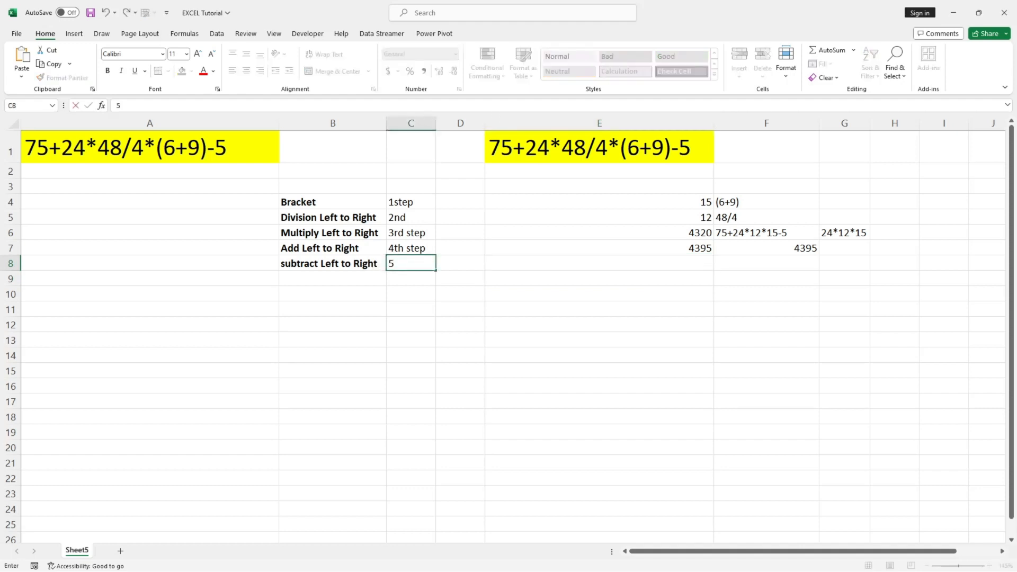
{"action": "type", "text": "th Step"}
{"action": "left_click", "coordinate": [429, 334]}
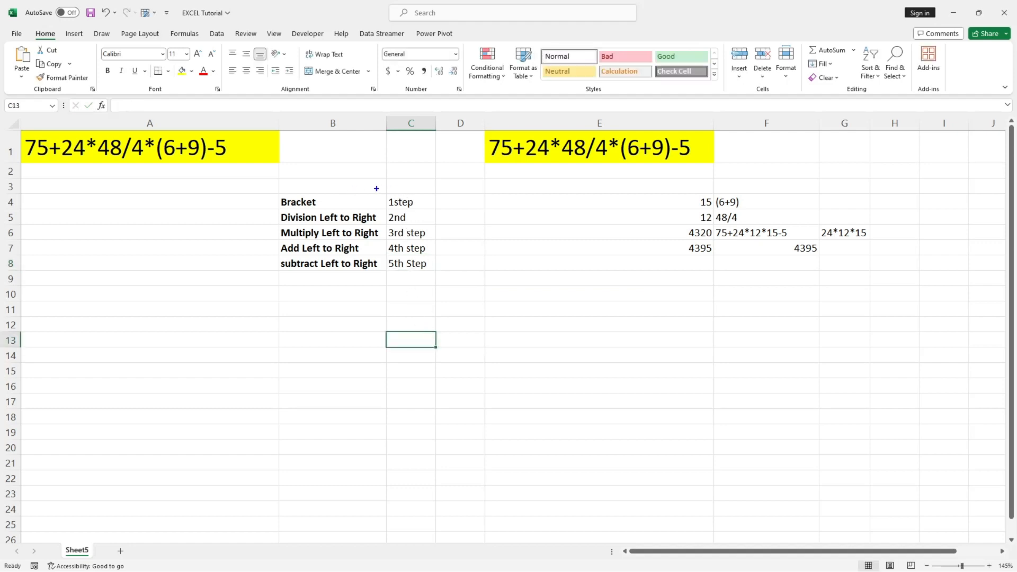
{"action": "mouse_move", "coordinate": [377, 188]}
{"action": "left_mouse_down"}
{"action": "mouse_move", "coordinate": [402, 201]}
{"action": "mouse_move", "coordinate": [432, 258]}
{"action": "left_mouse_up"}
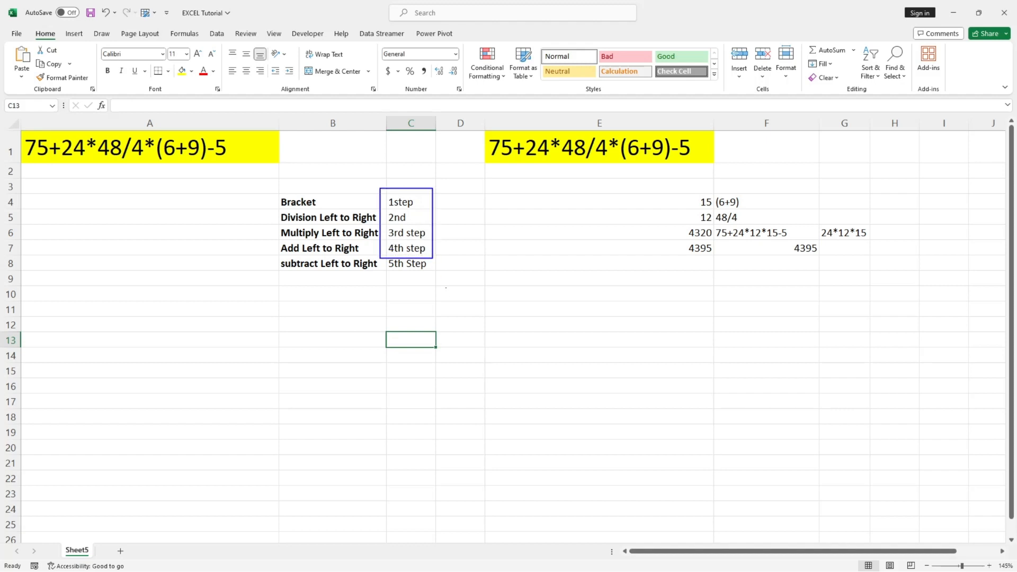
{"action": "key", "text": "Escape"}
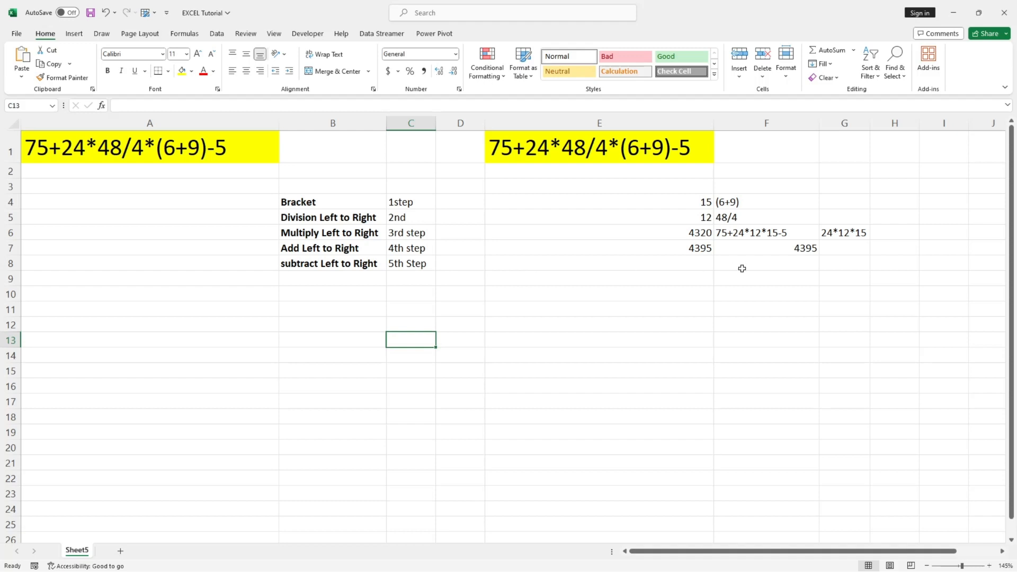
Write the remaining subtraction 4395-5 as text in cell F8.
{"action": "left_click", "coordinate": [701, 264]}
{"action": "double_click", "coordinate": [731, 262]}
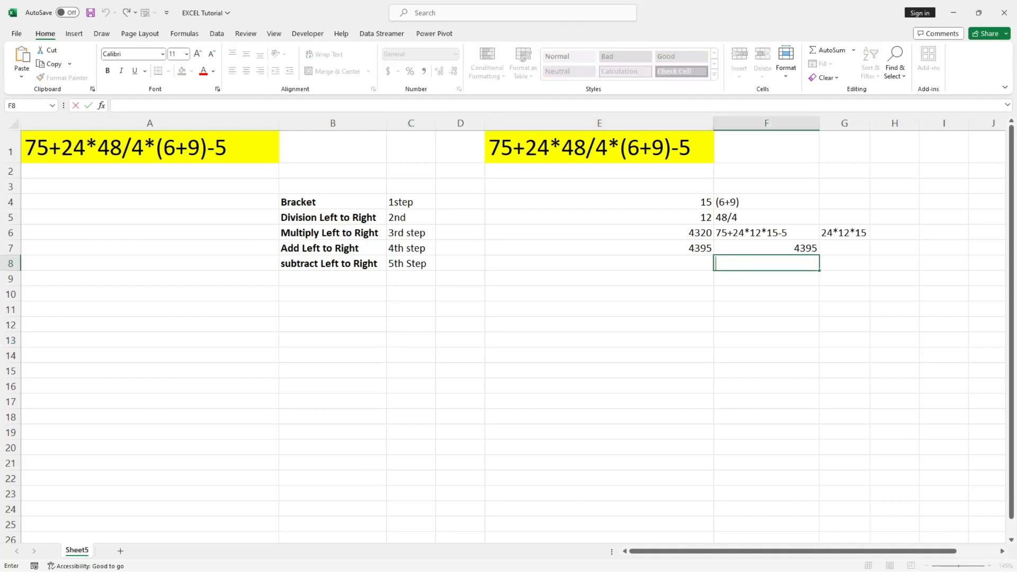
{"action": "type", "text": "4395-5"}
{"action": "left_click", "coordinate": [763, 292]}
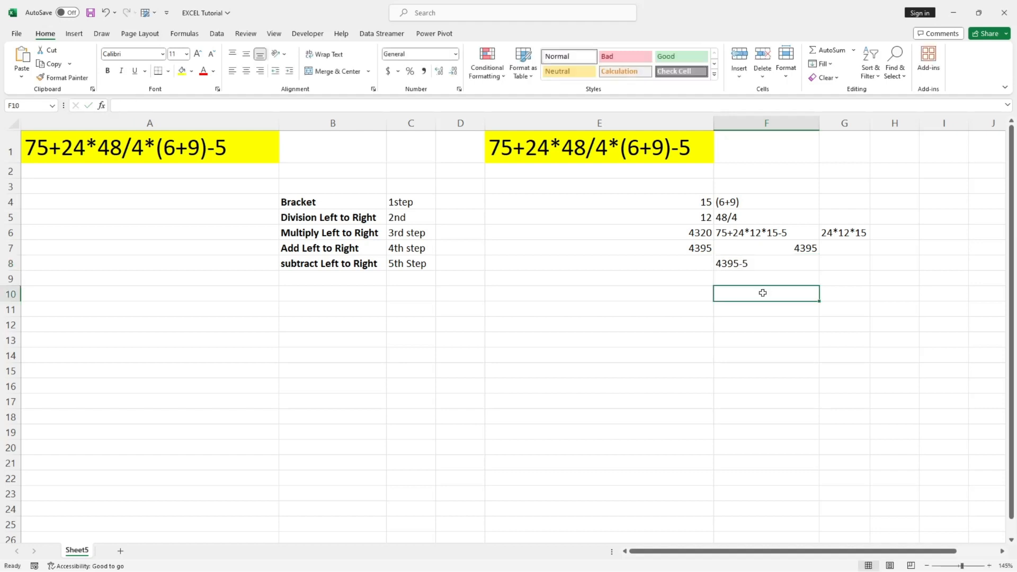
Check the -5 term of the expression in E1 and turn the F8 text into the formula =4395-5.
{"action": "double_click", "coordinate": [681, 153]}
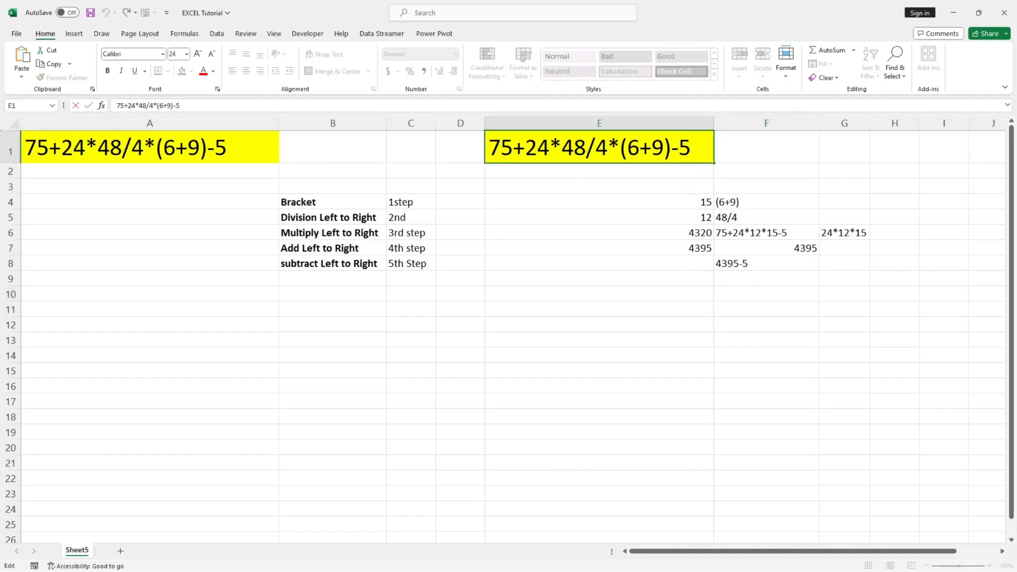
{"action": "left_click_drag", "start_coordinate": [672, 149], "coordinate": [692, 149]}
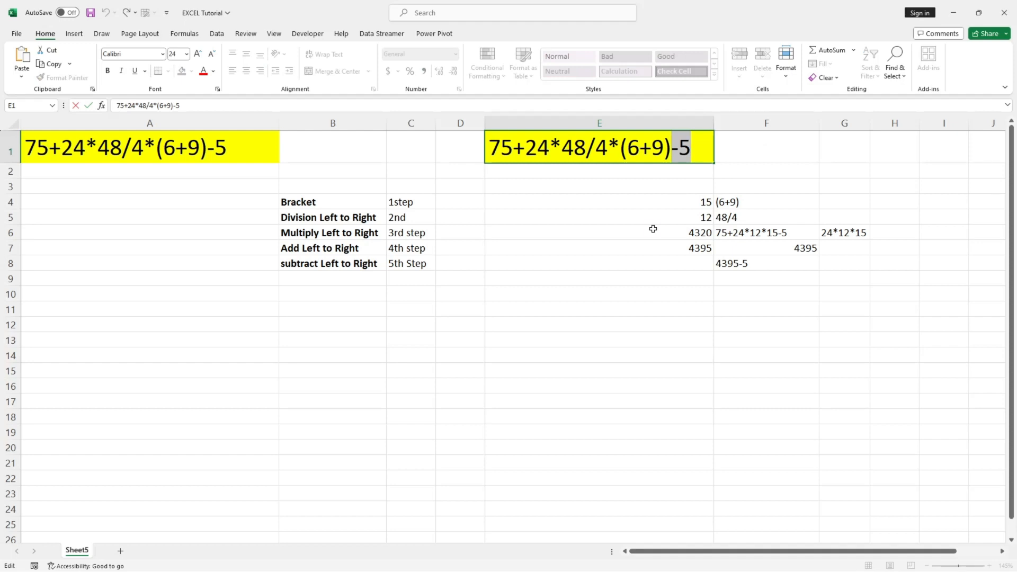
{"action": "left_click", "coordinate": [754, 263]}
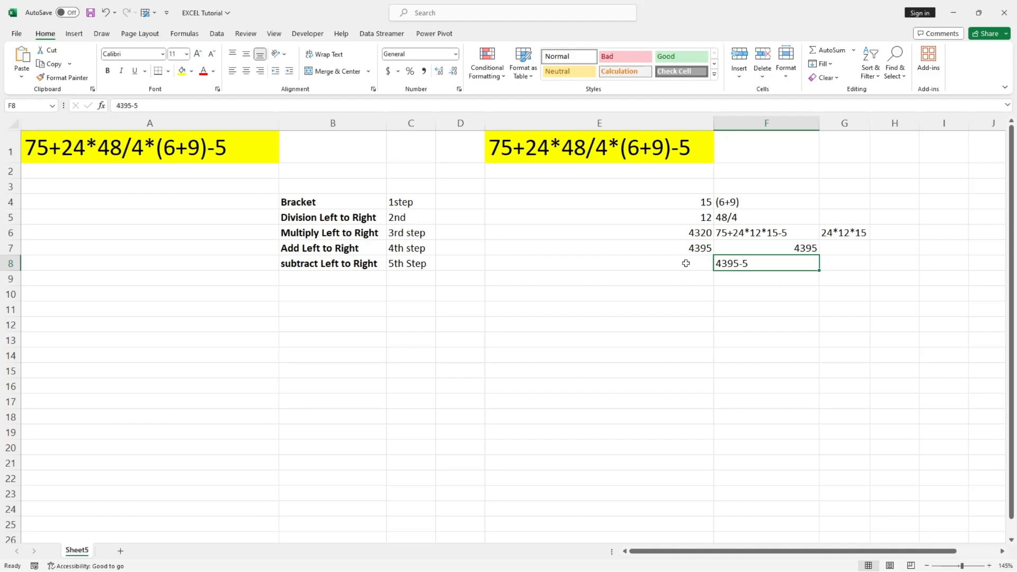
{"action": "double_click", "coordinate": [717, 264]}
{"action": "type", "text": "="}
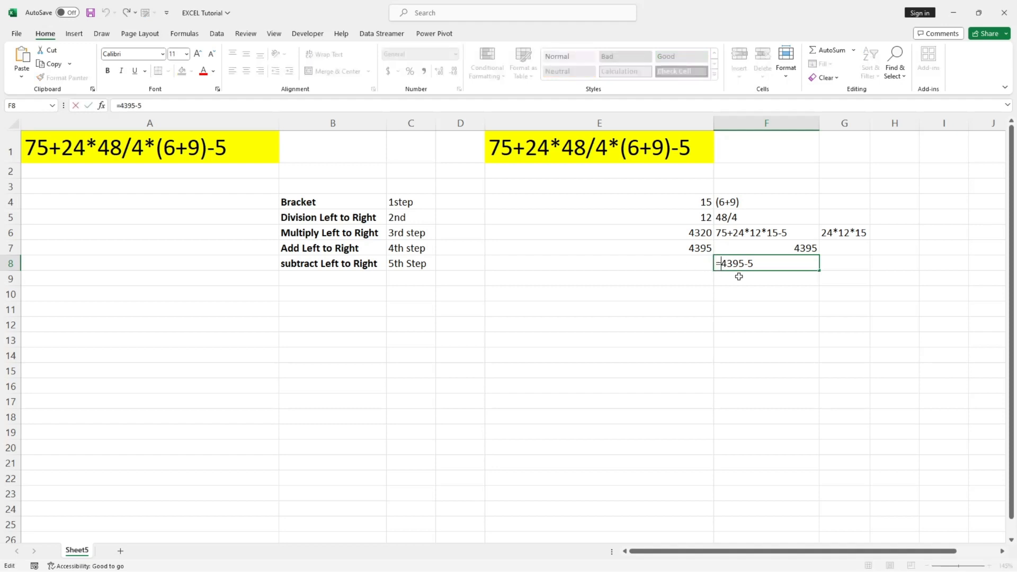
{"action": "key", "text": "Return"}
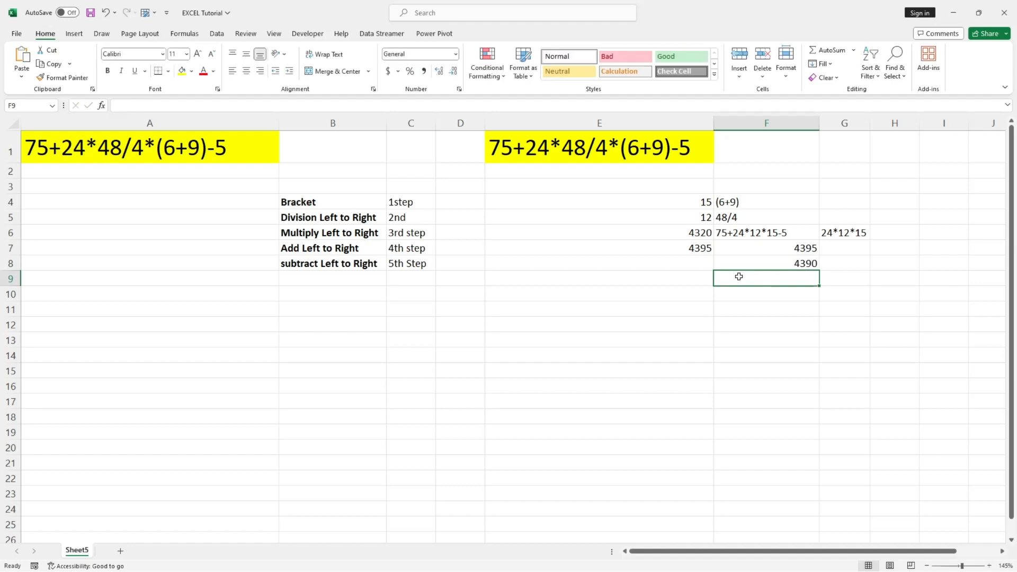
Enter the subtraction result 4390 in cell E8 and make it bold.
{"action": "left_click", "coordinate": [697, 260]}
{"action": "type", "text": "4390"}
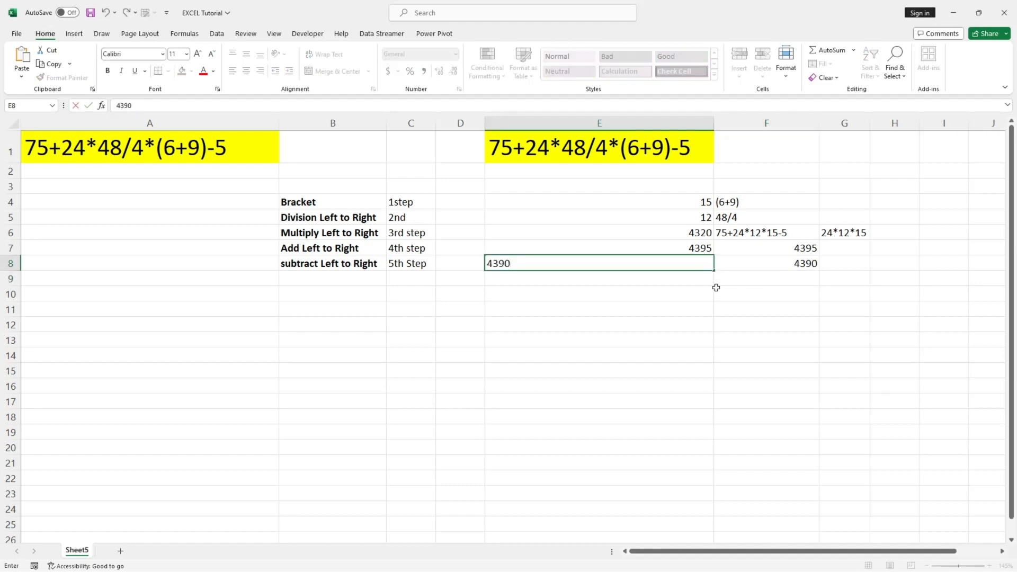
{"action": "left_click", "coordinate": [662, 339]}
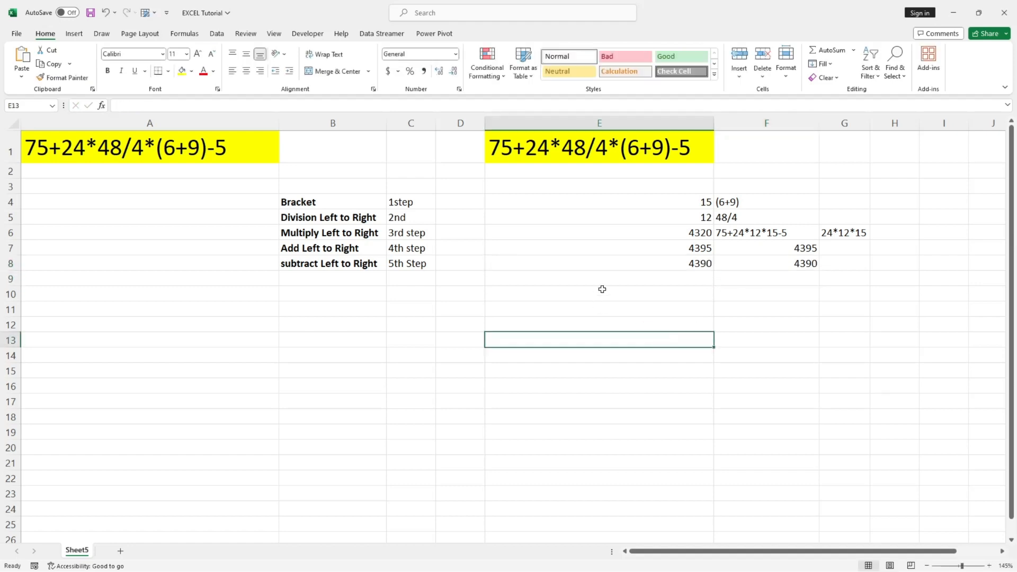
{"action": "left_click", "coordinate": [665, 261]}
{"action": "key", "text": "ctrl+b"}
{"action": "left_click", "coordinate": [636, 306]}
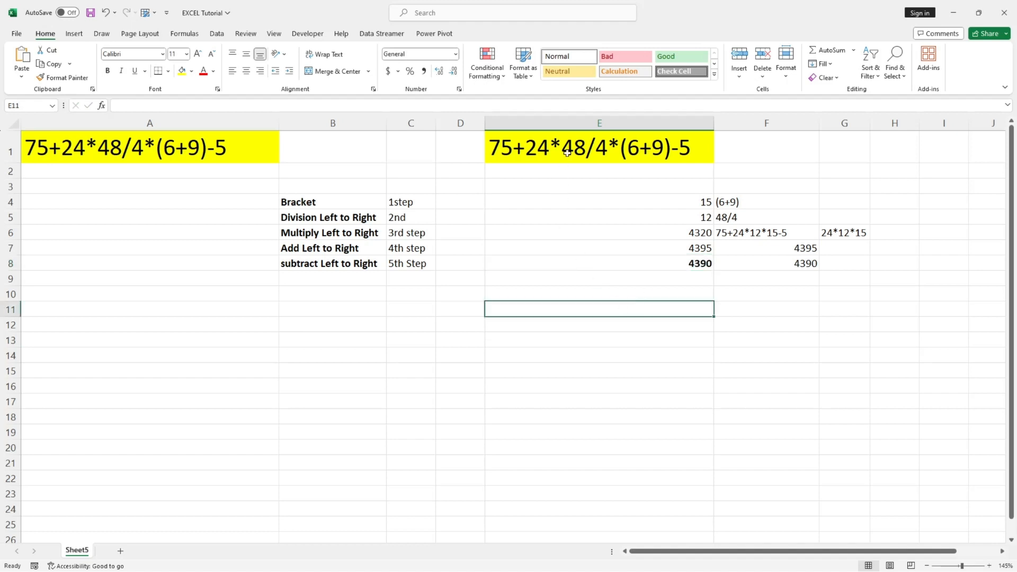
Copy the highlighted expression from cell E1 into cell E10.
{"action": "left_click", "coordinate": [567, 149]}
{"action": "key", "text": "ctrl+c"}
{"action": "left_click", "coordinate": [586, 295]}
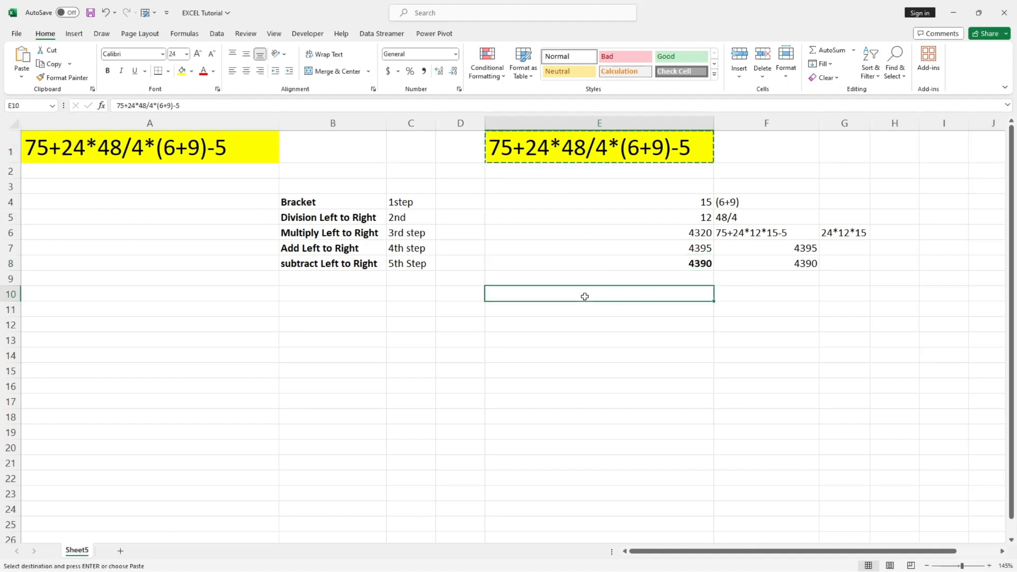
{"action": "key", "text": "ctrl+v"}
{"action": "left_click", "coordinate": [576, 343]}
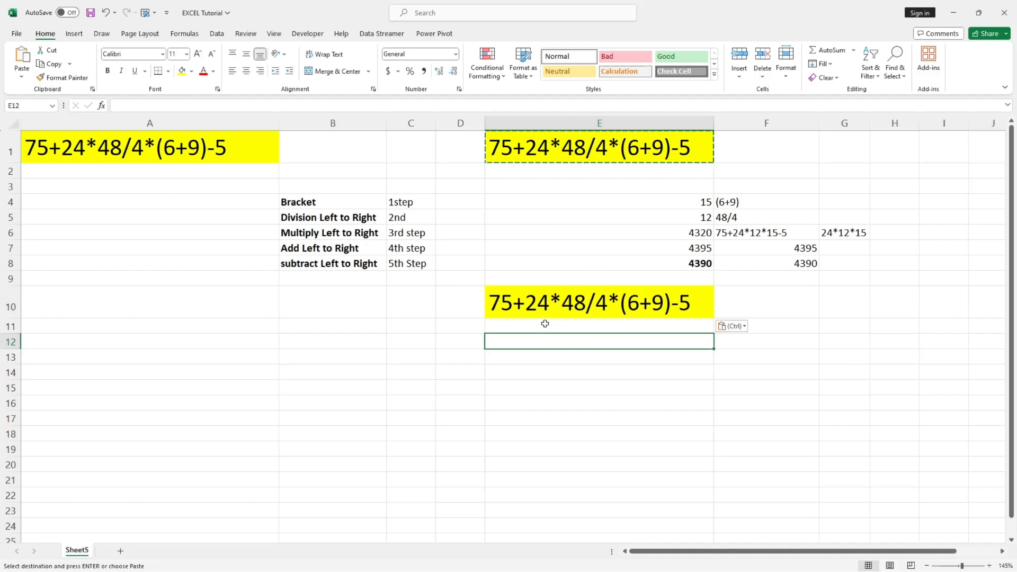
Turn the expression text in cell E10 into the formula =75+24*48/4*(6+9)-5.
{"action": "double_click", "coordinate": [489, 301]}
{"action": "type", "text": "="}
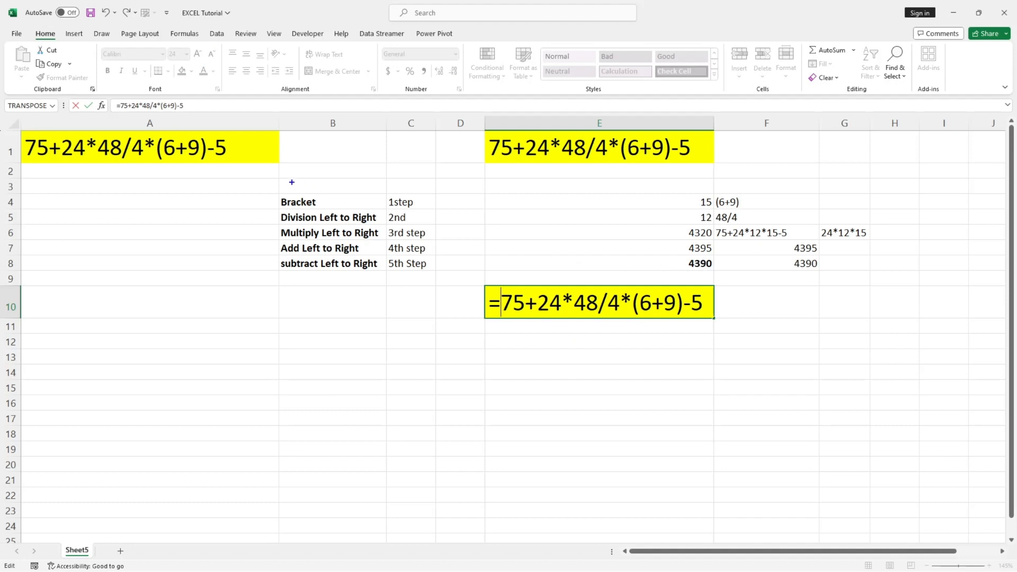
{"action": "left_click_drag", "start_coordinate": [276, 180], "coordinate": [436, 274]}
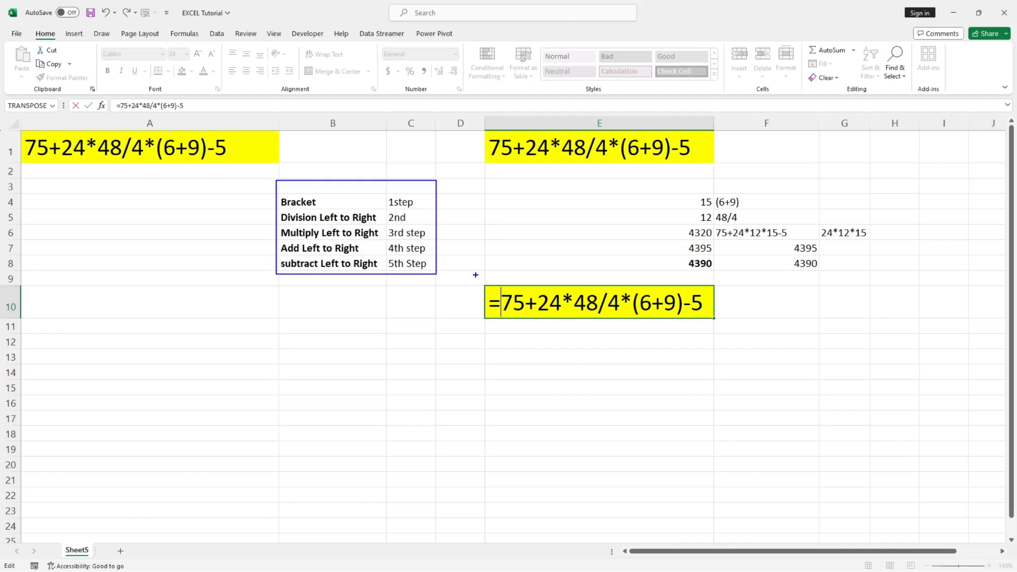
{"action": "left_click_drag", "start_coordinate": [475, 275], "coordinate": [749, 329]}
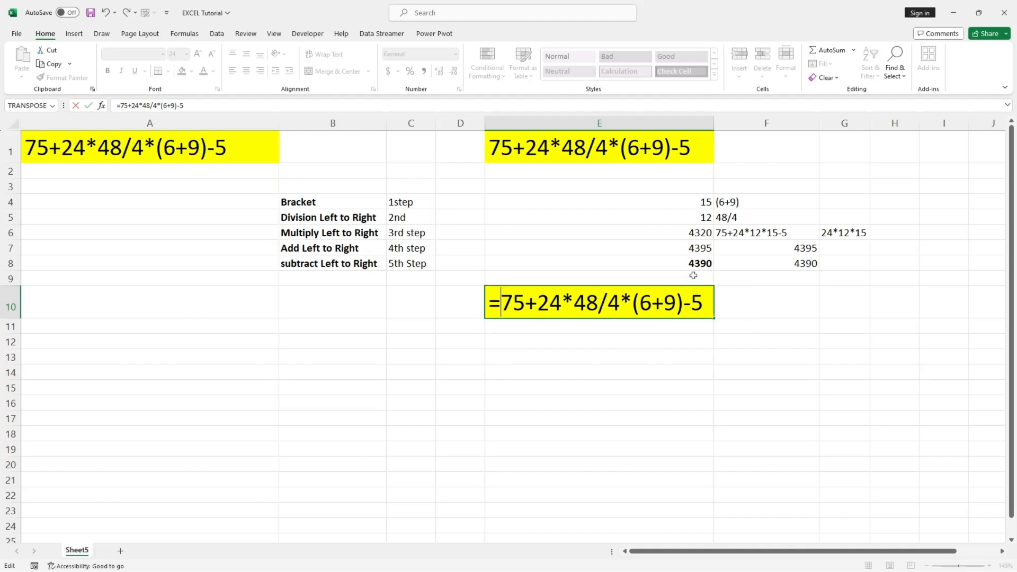
{"action": "key", "text": "Return"}
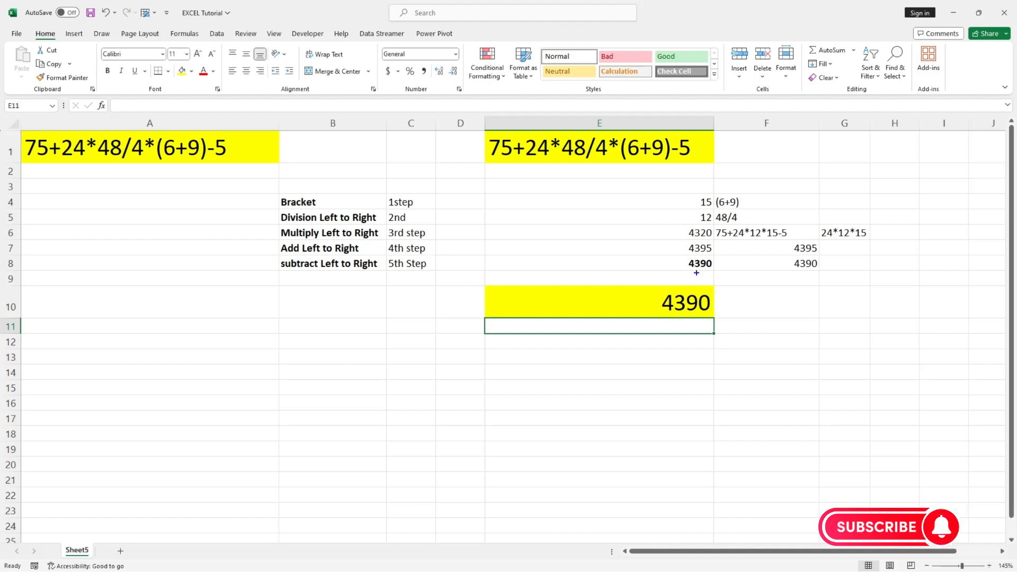
{"action": "mouse_move", "coordinate": [617, 258]}
{"action": "left_mouse_down"}
{"action": "mouse_move", "coordinate": [729, 262]}
{"action": "mouse_move", "coordinate": [722, 321]}
{"action": "left_mouse_up"}
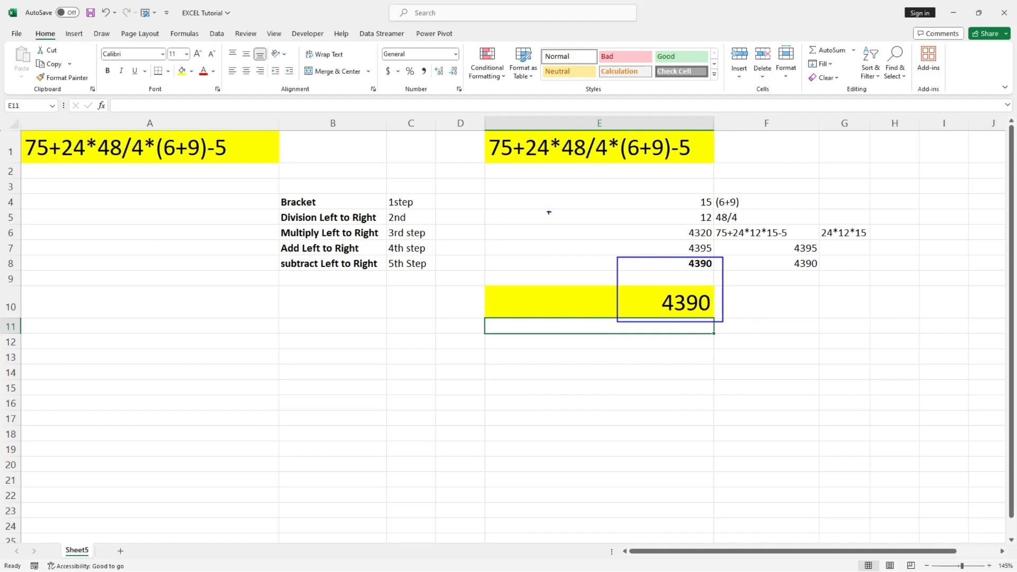
{"action": "mouse_move", "coordinate": [479, 135]}
{"action": "left_mouse_down"}
{"action": "mouse_move", "coordinate": [694, 150]}
{"action": "mouse_move", "coordinate": [715, 164]}
{"action": "left_mouse_up"}
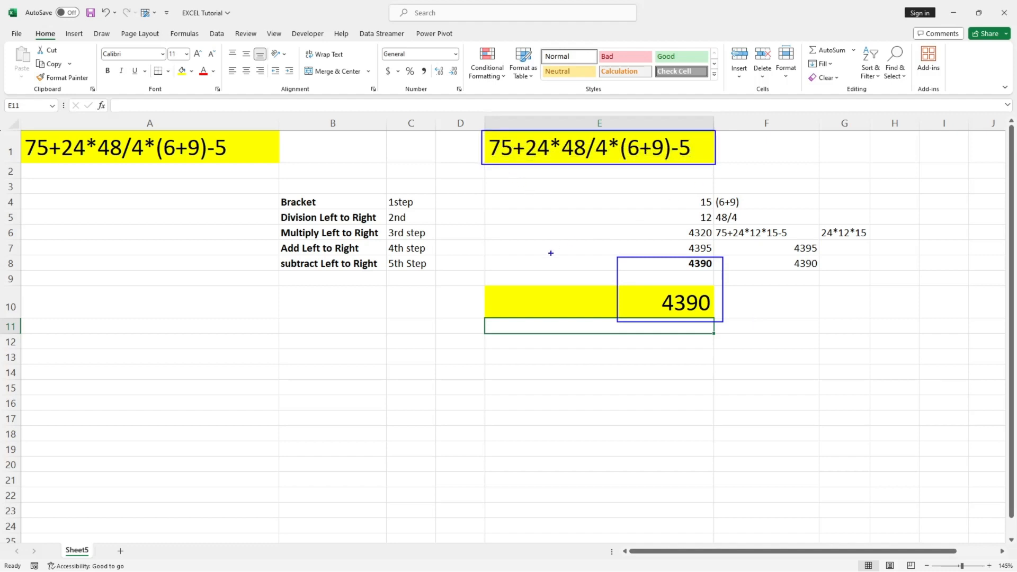